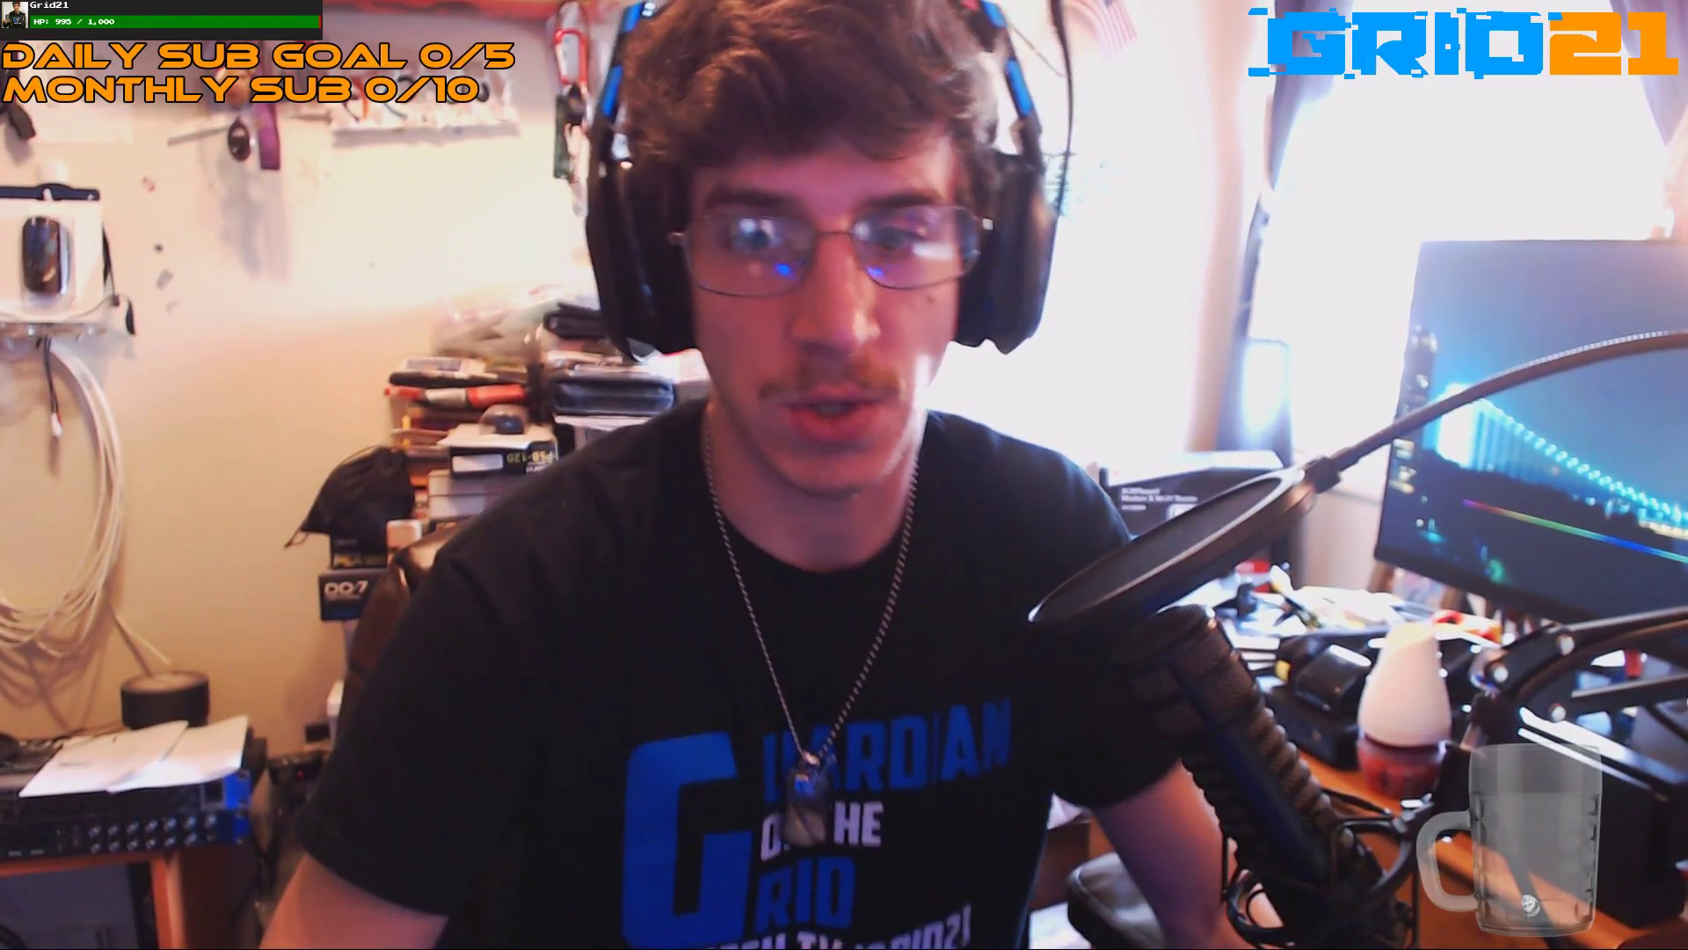
Step: Switch OBS to the Desktop capture scene, and open a new Chrome window and move it off to the other monitor
click(655, 850)
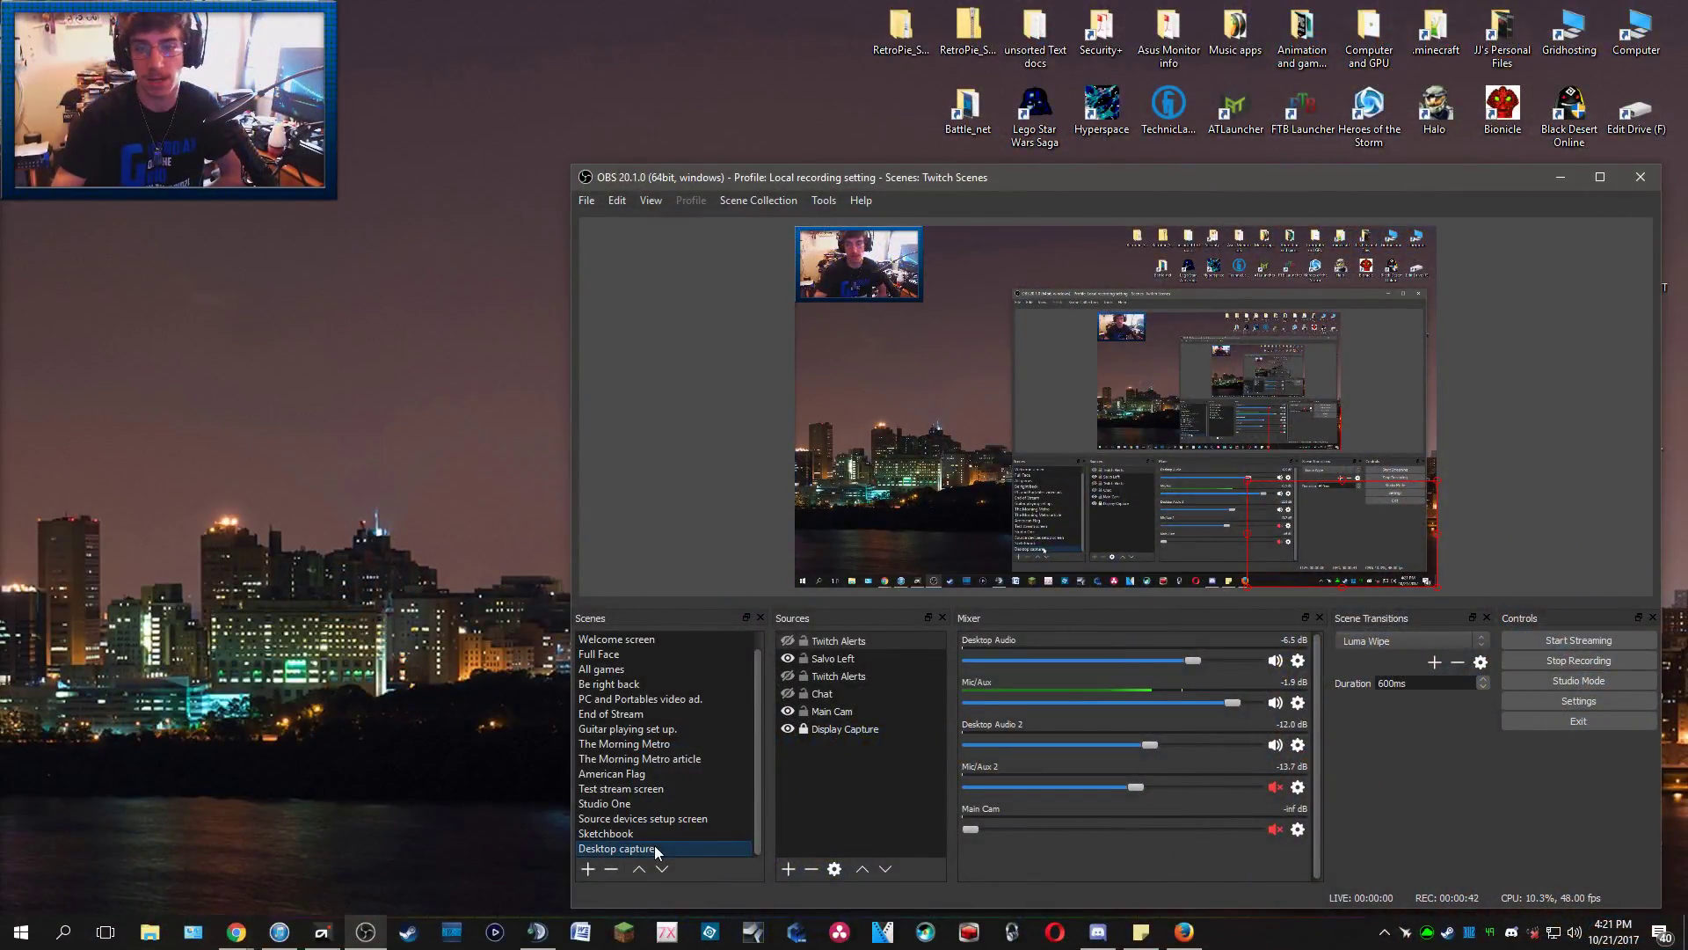
click(236, 931)
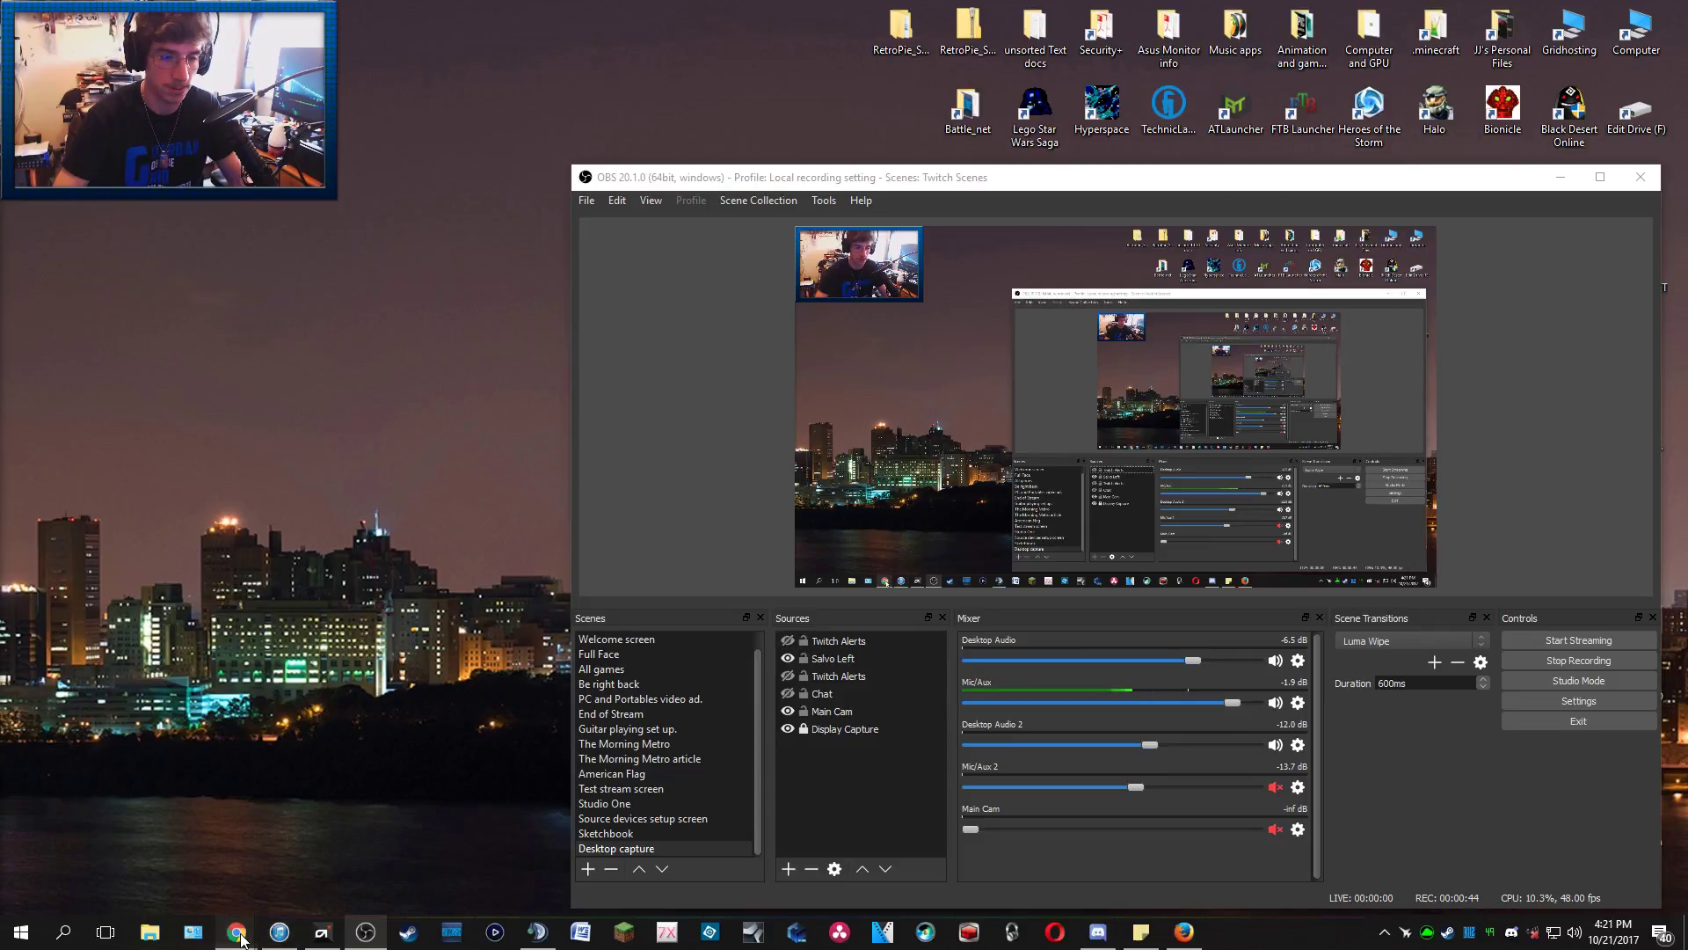
click(332, 857)
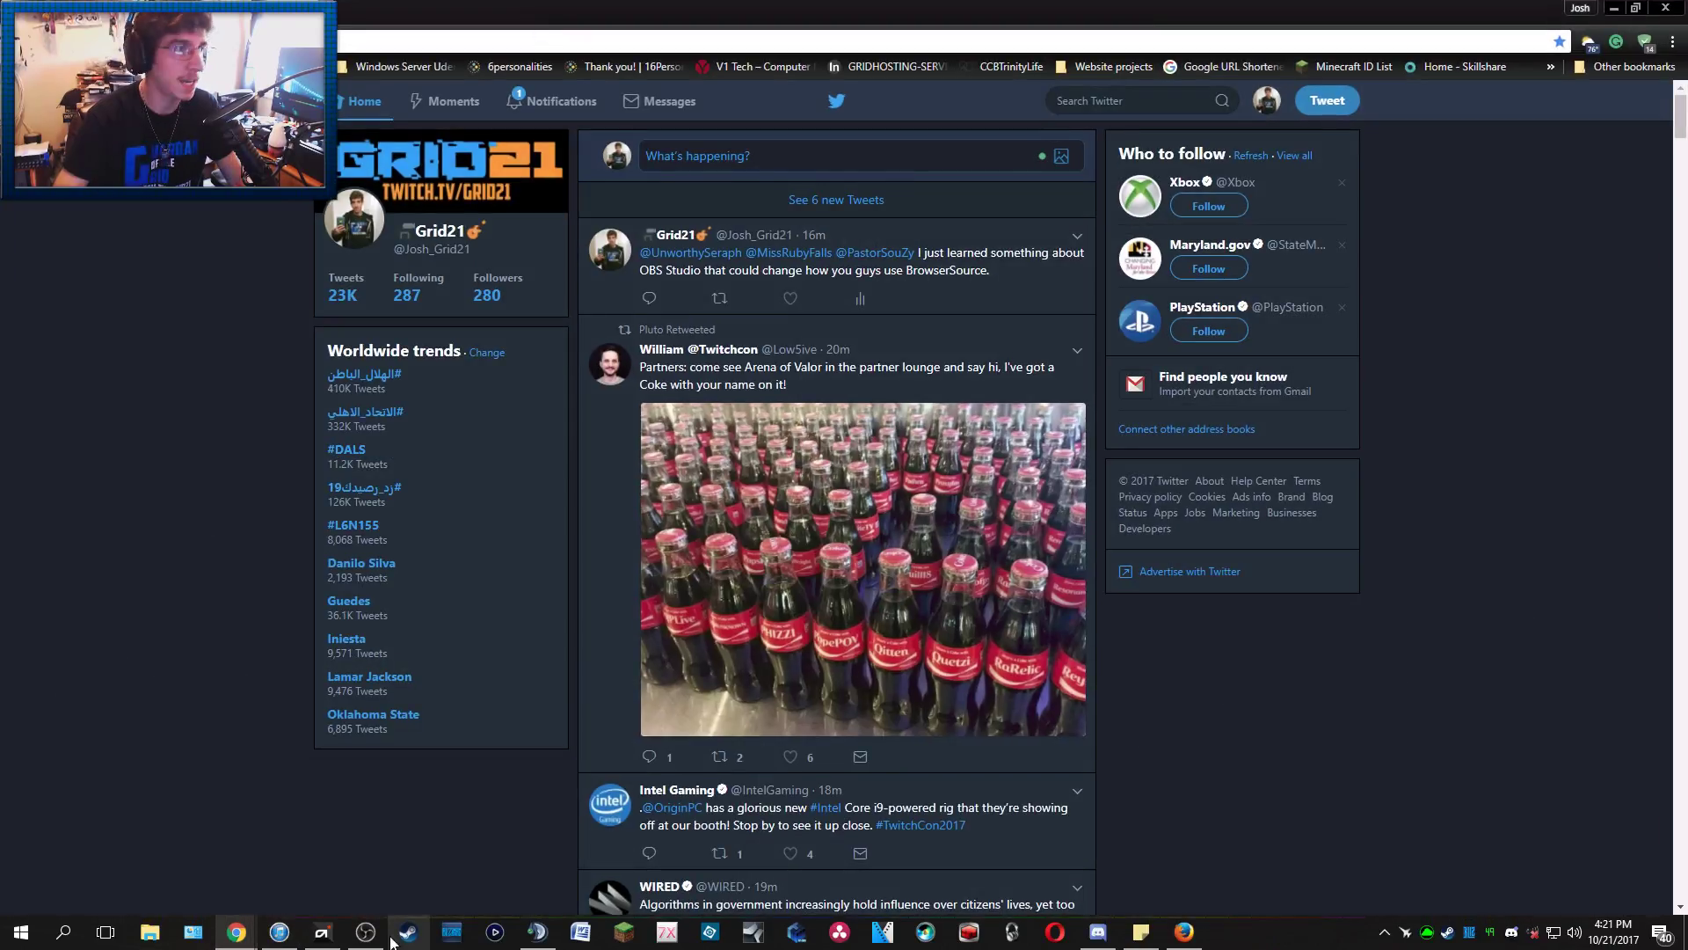
click(1614, 8)
mouse_move(236, 931)
click(410, 798)
middle_click(240, 933)
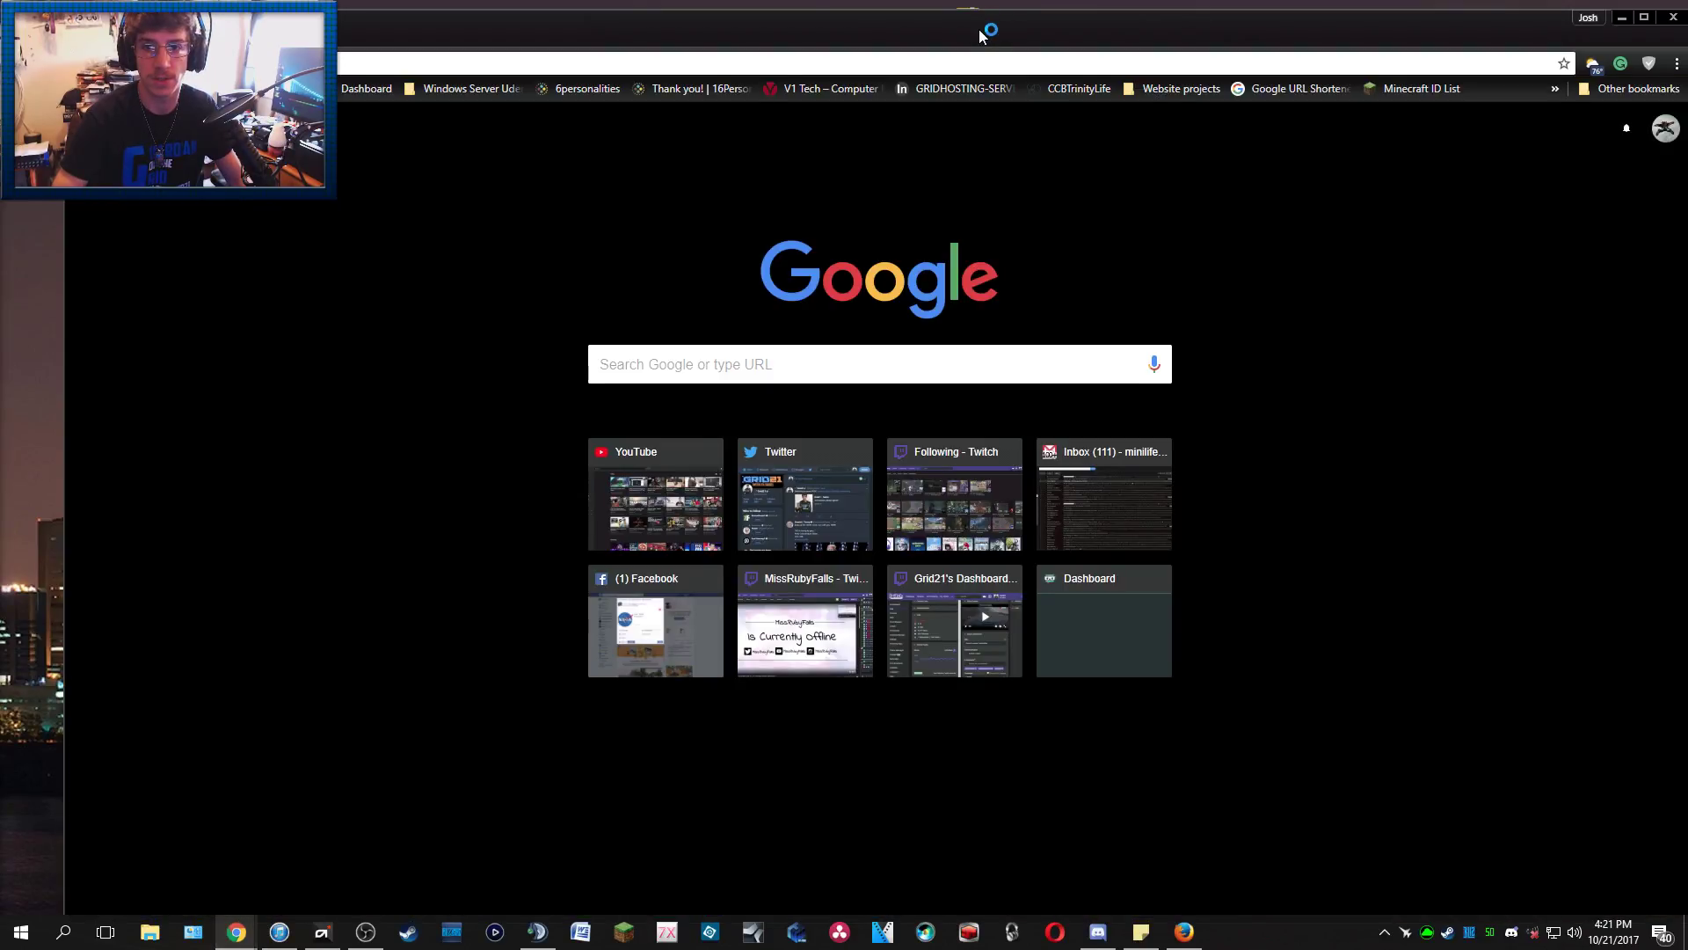
drag(980, 24, 0, 24)
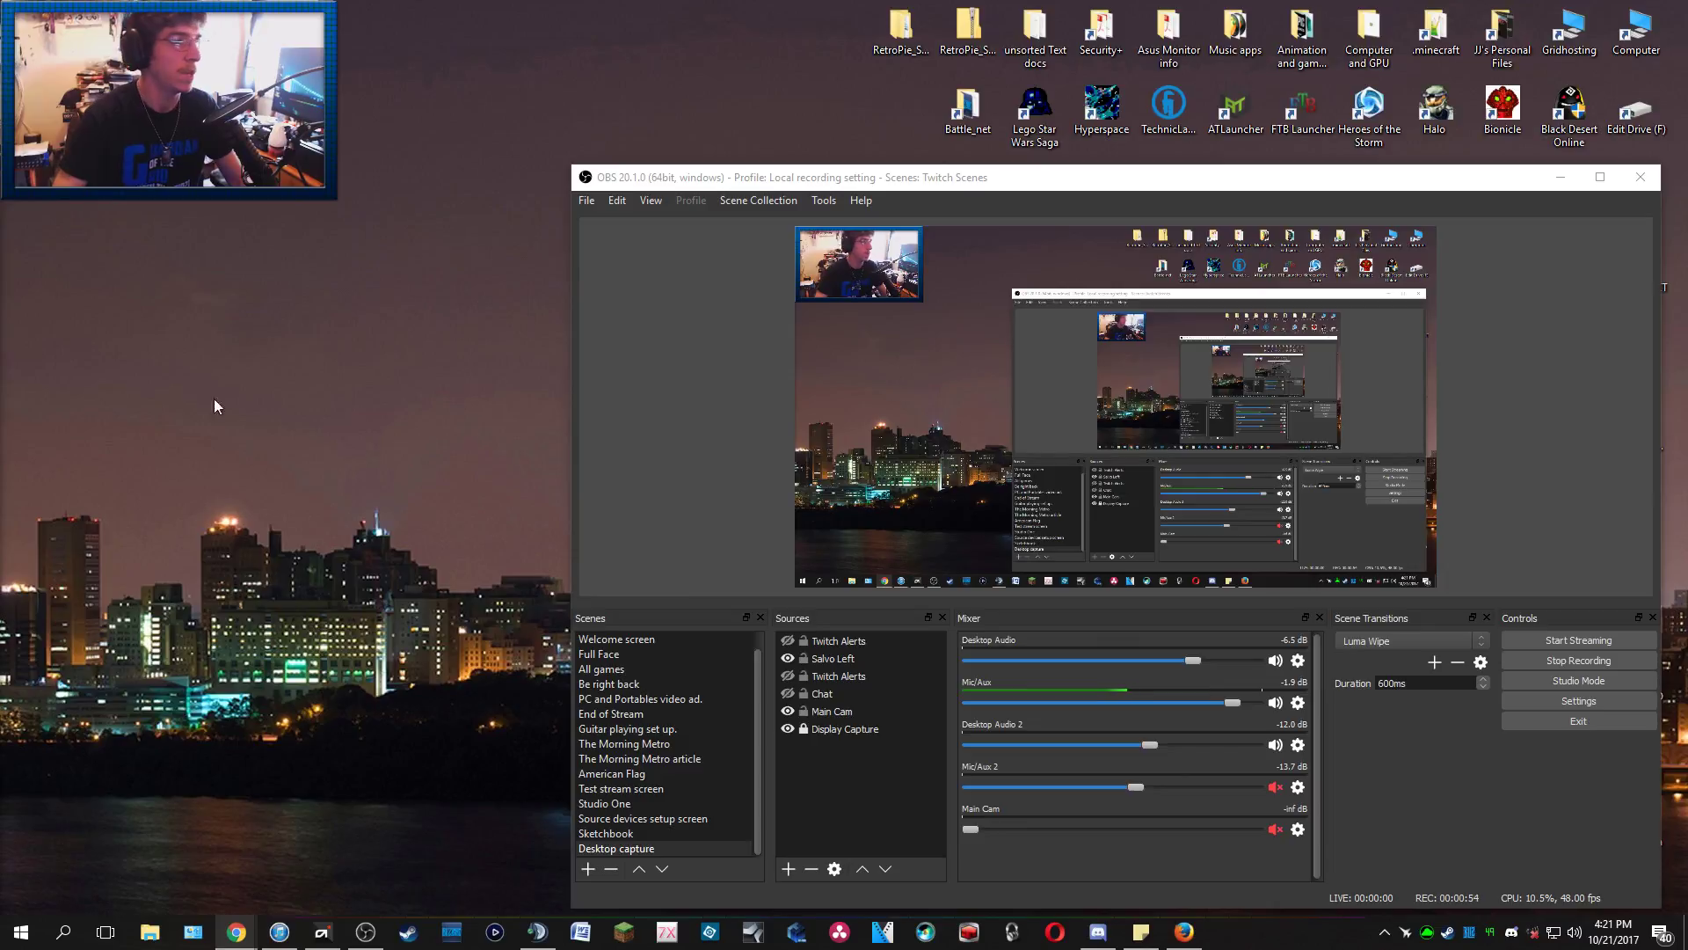
click(664, 429)
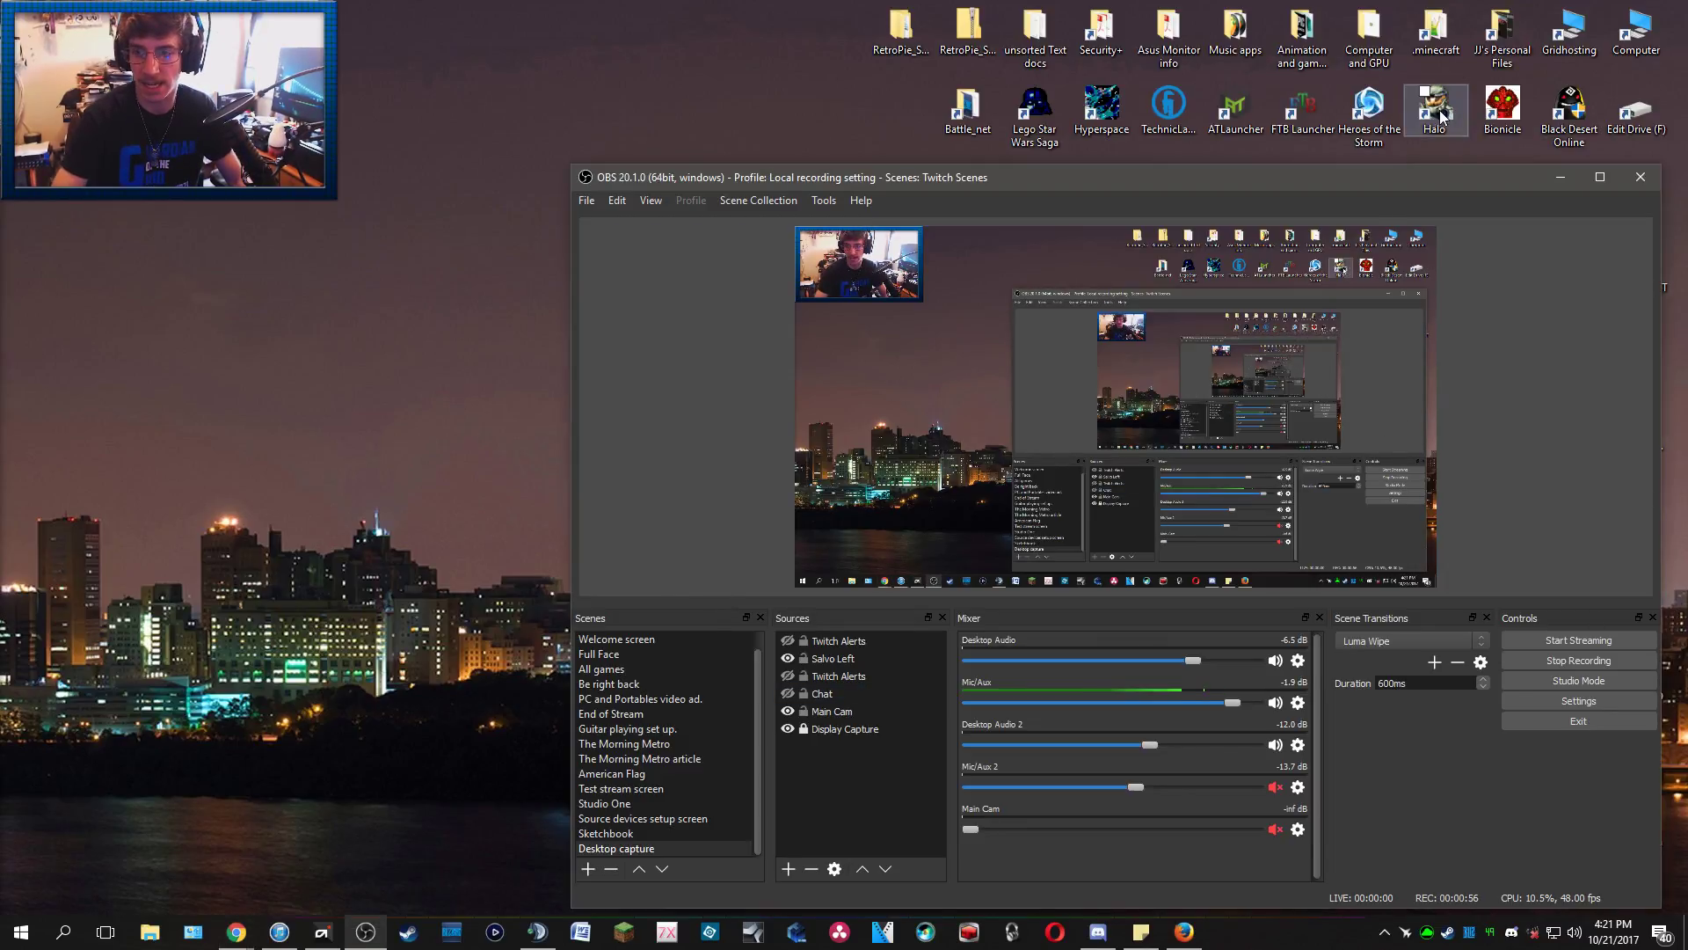
Step: Add a new BrowserSource named "Music" to the Desktop capture scene
drag(1389, 180, 1411, 185)
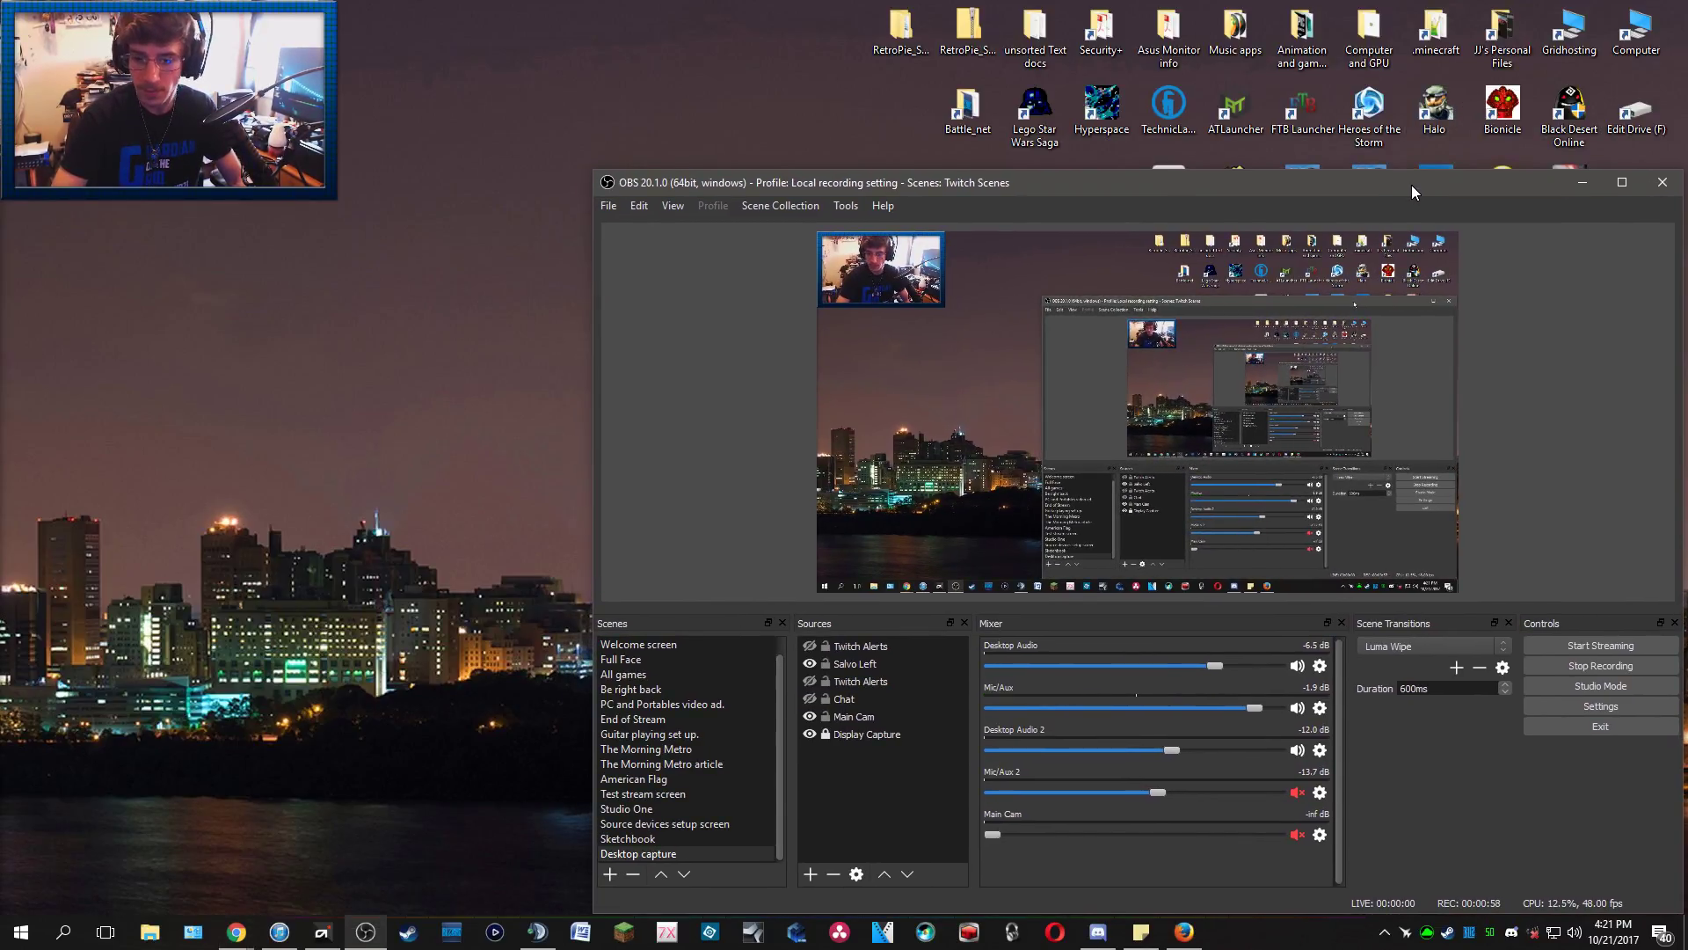
right_click(857, 785)
mouse_move(884, 799)
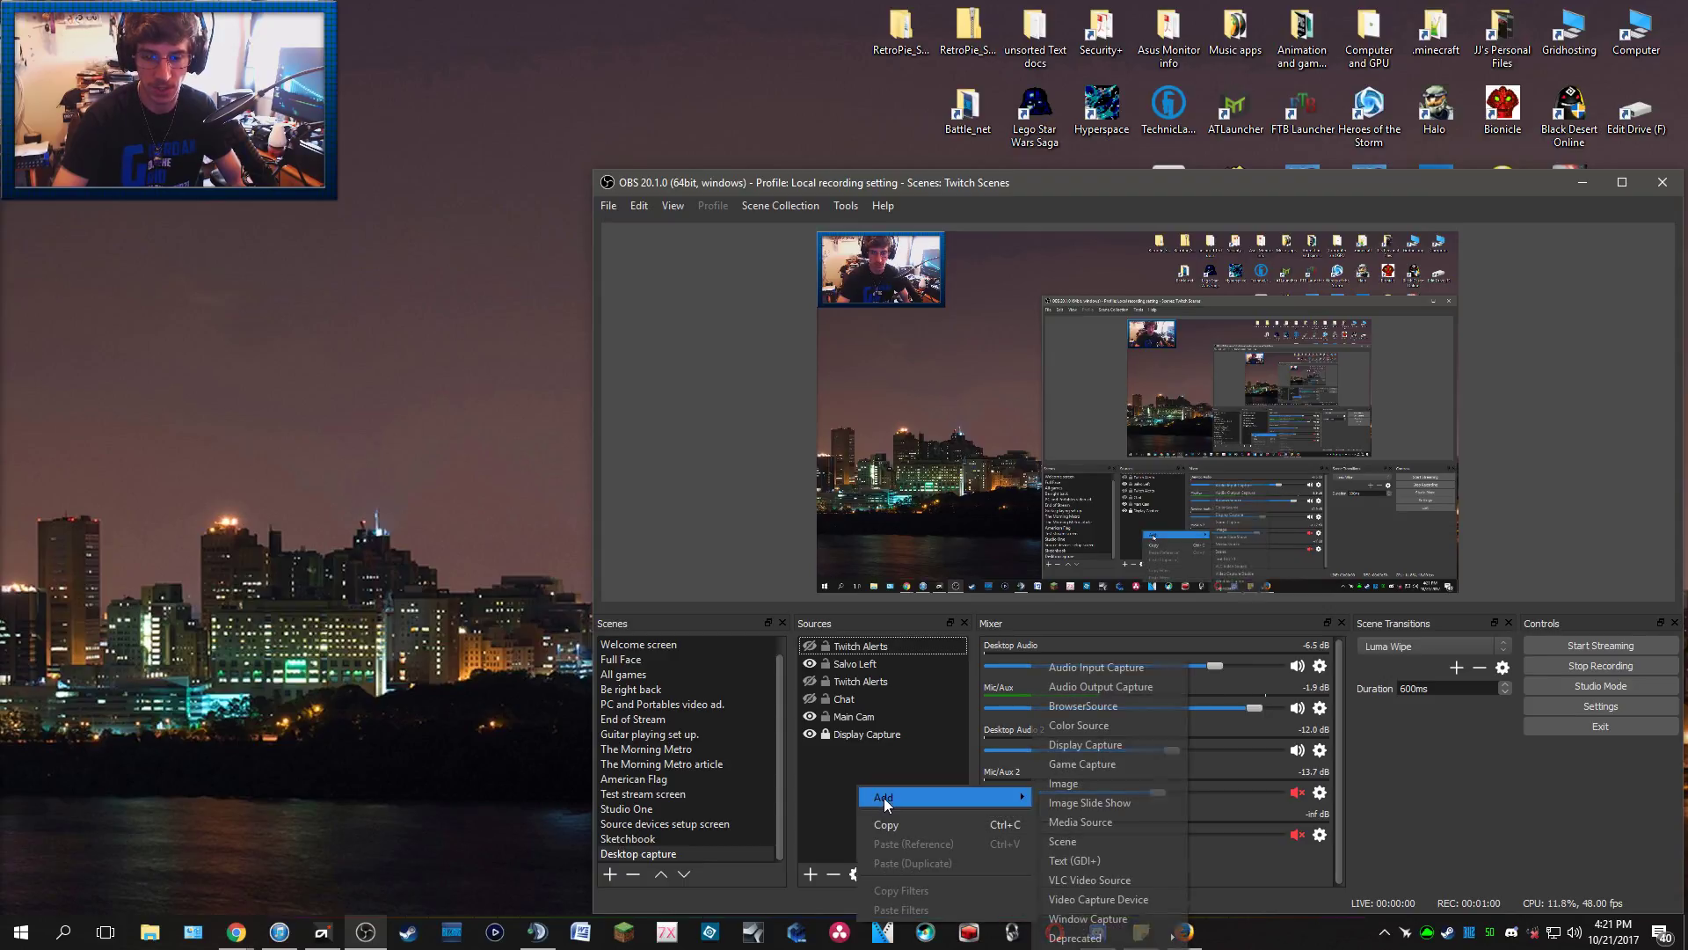
click(1143, 704)
text(Music)
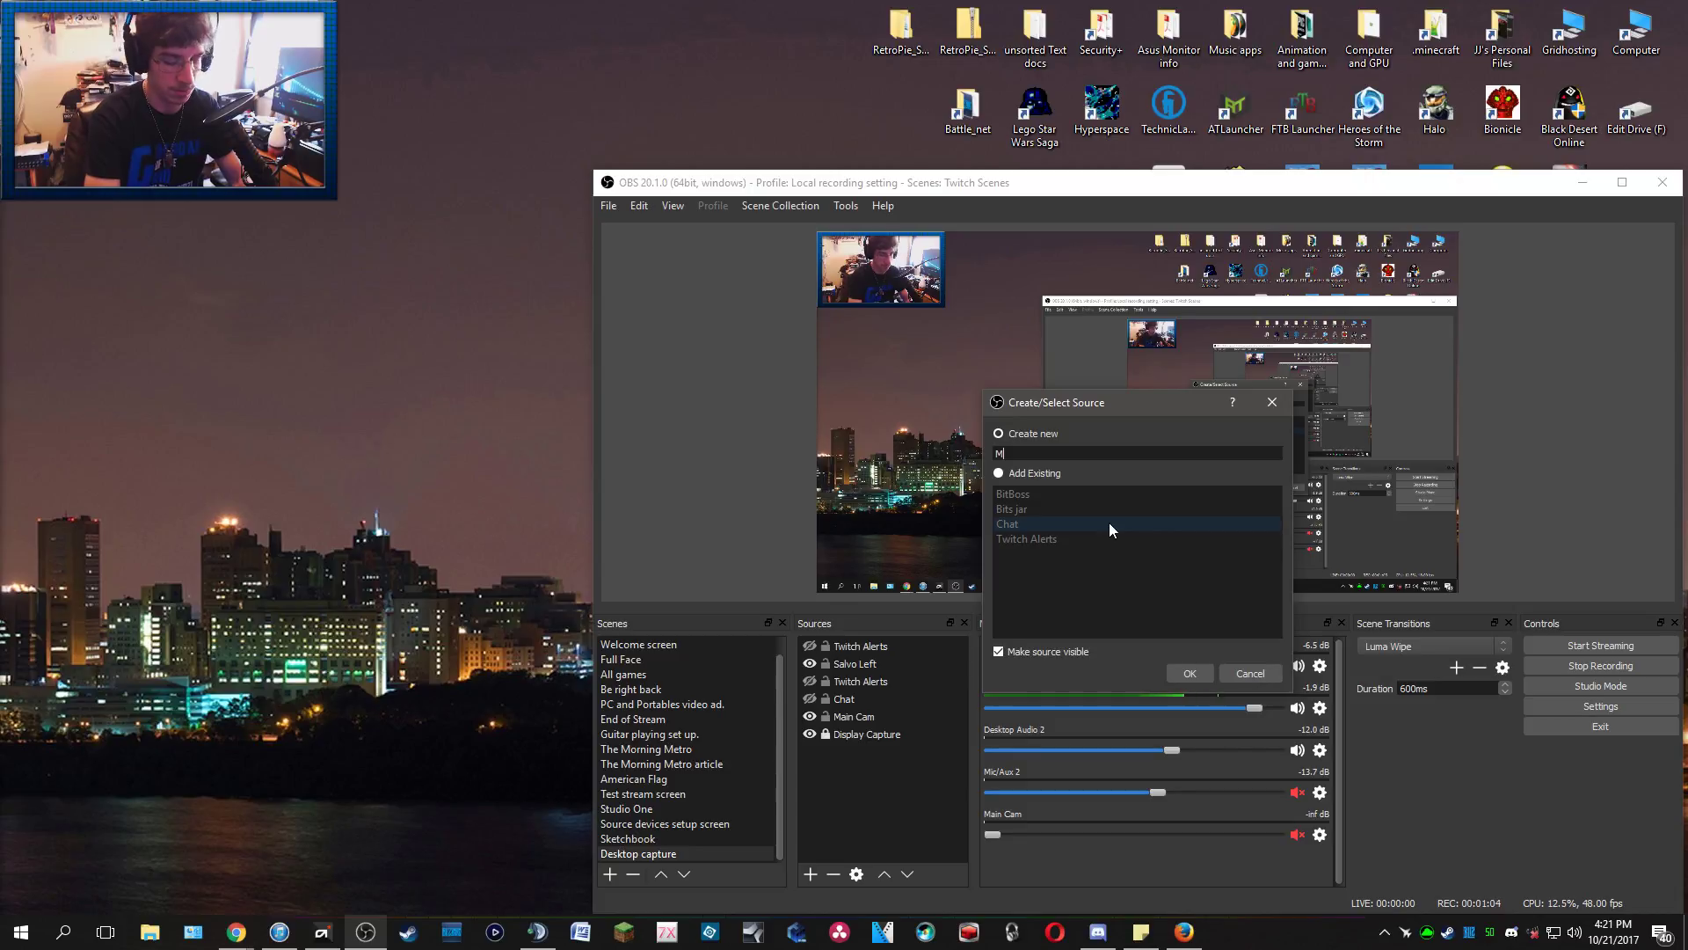
key(Return)
Step: Replace the Music source's default URL with the copied YouTube playlist video link
drag(1222, 151, 488, 63)
drag(1086, 427, 1410, 510)
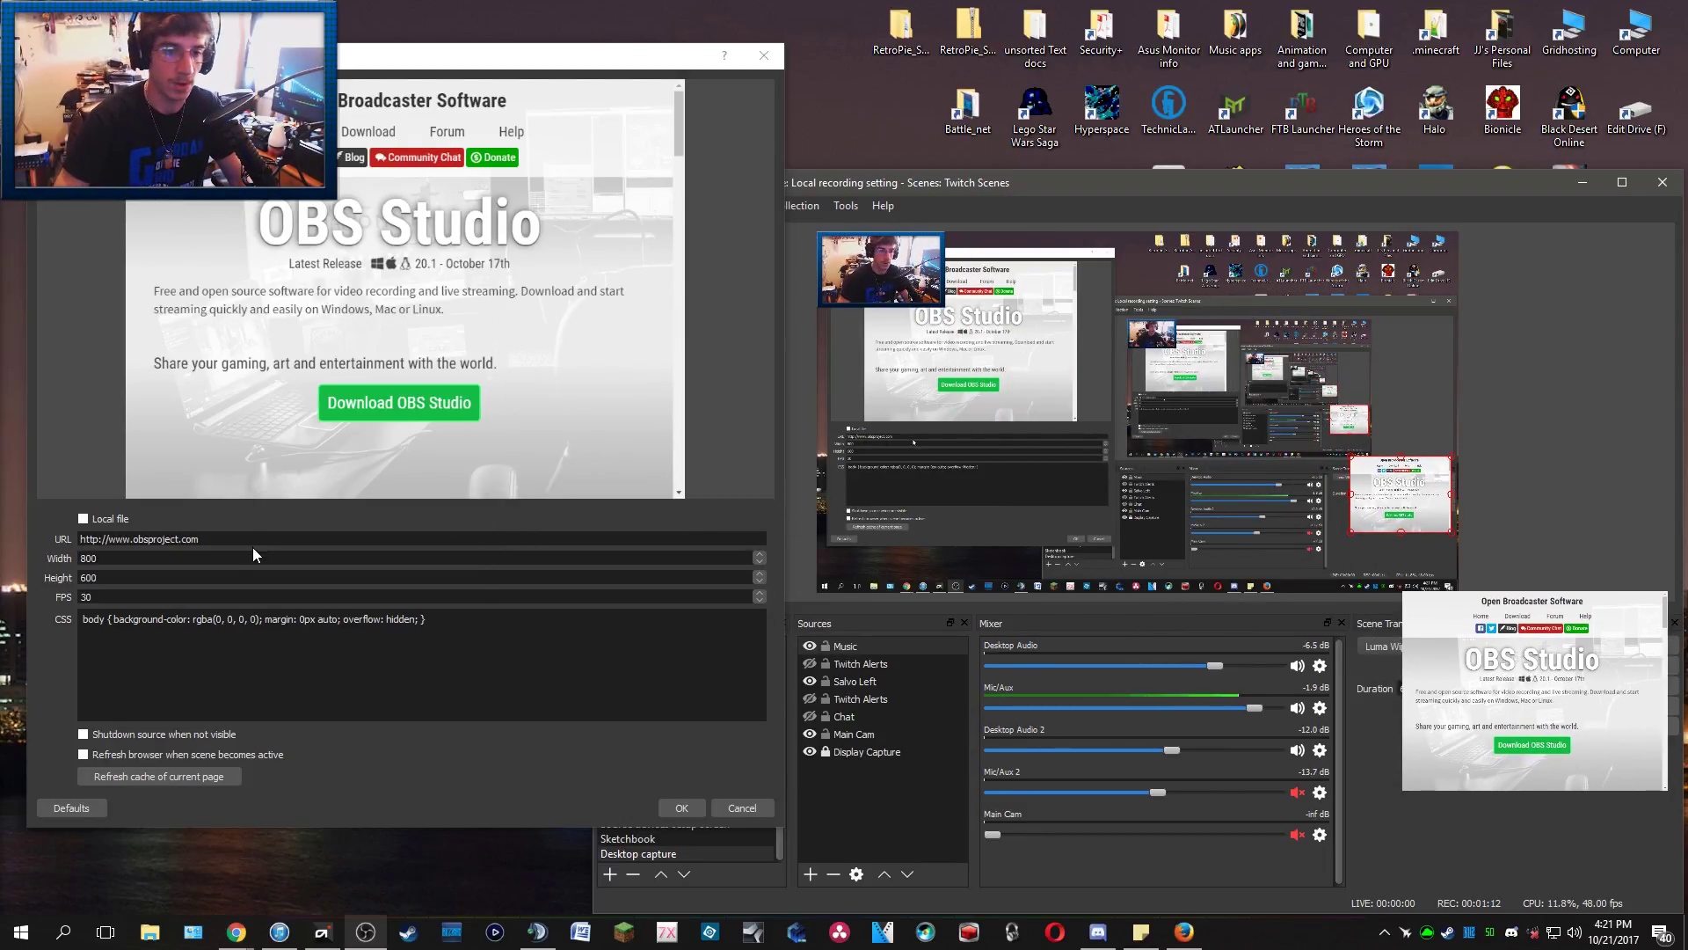
click(251, 538)
key(ctrl+a)
text(https://www.youtube.com/watch?v=WflucdjOkOk&list=UU_aEa8K-EOJ3D6gOs7HcyNg)
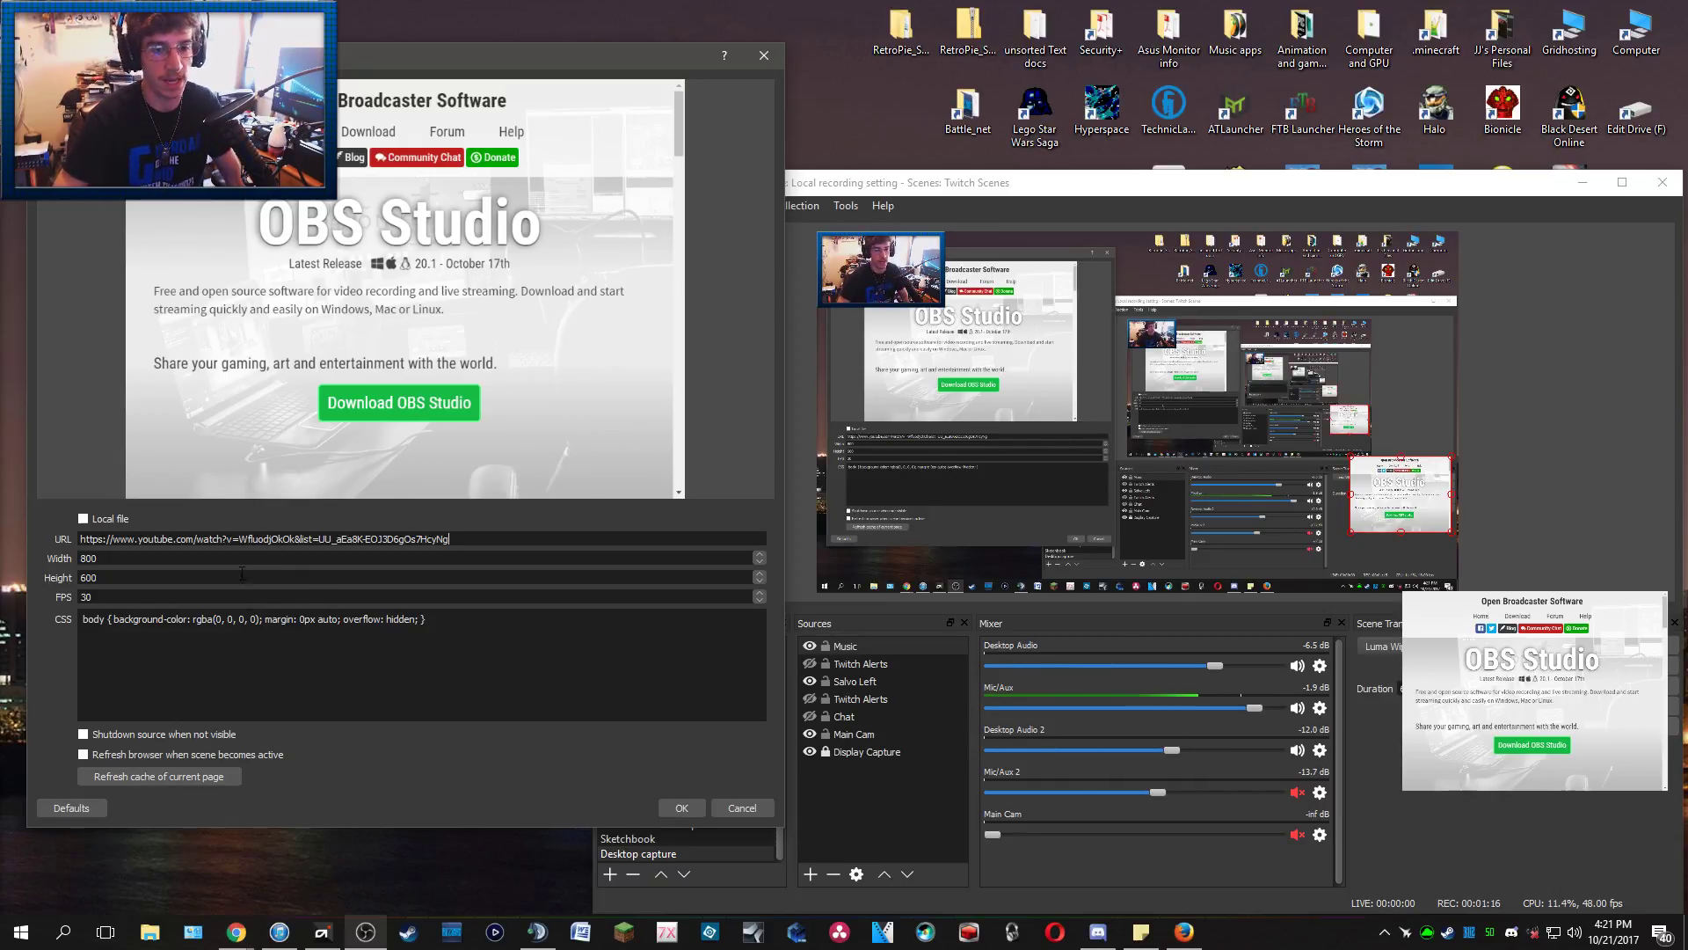
Step: Set the Music source's width to 1280 and height to 720, and accept its properties
key(Tab)
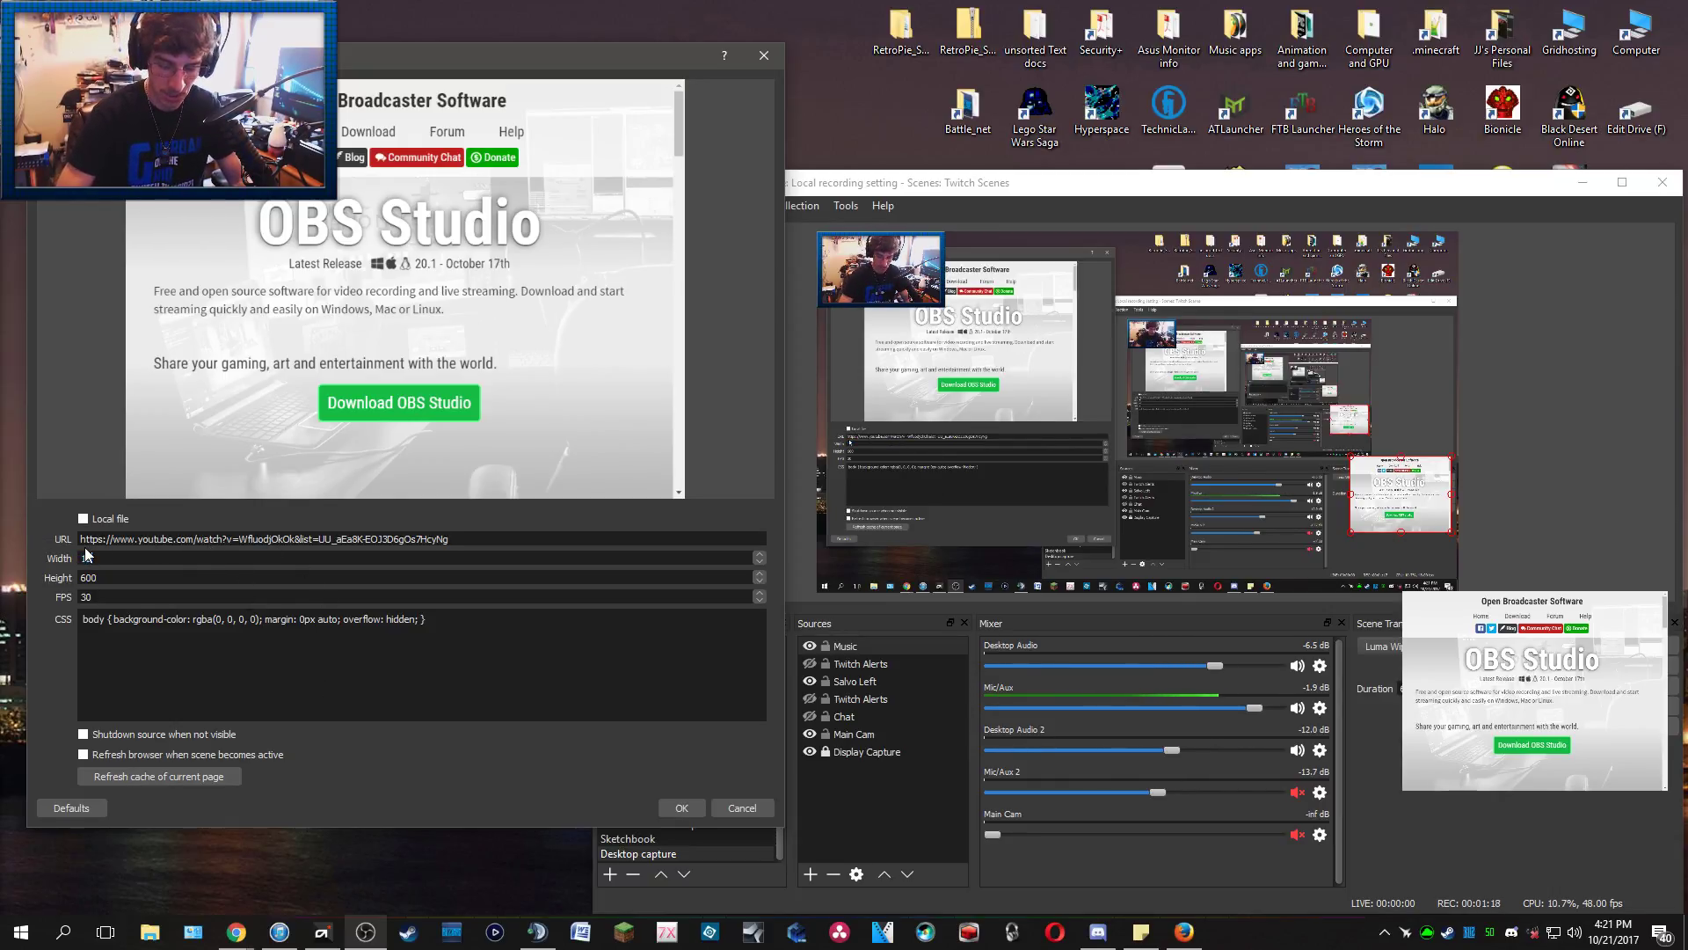
text(1)
key(Tab)
text(720)
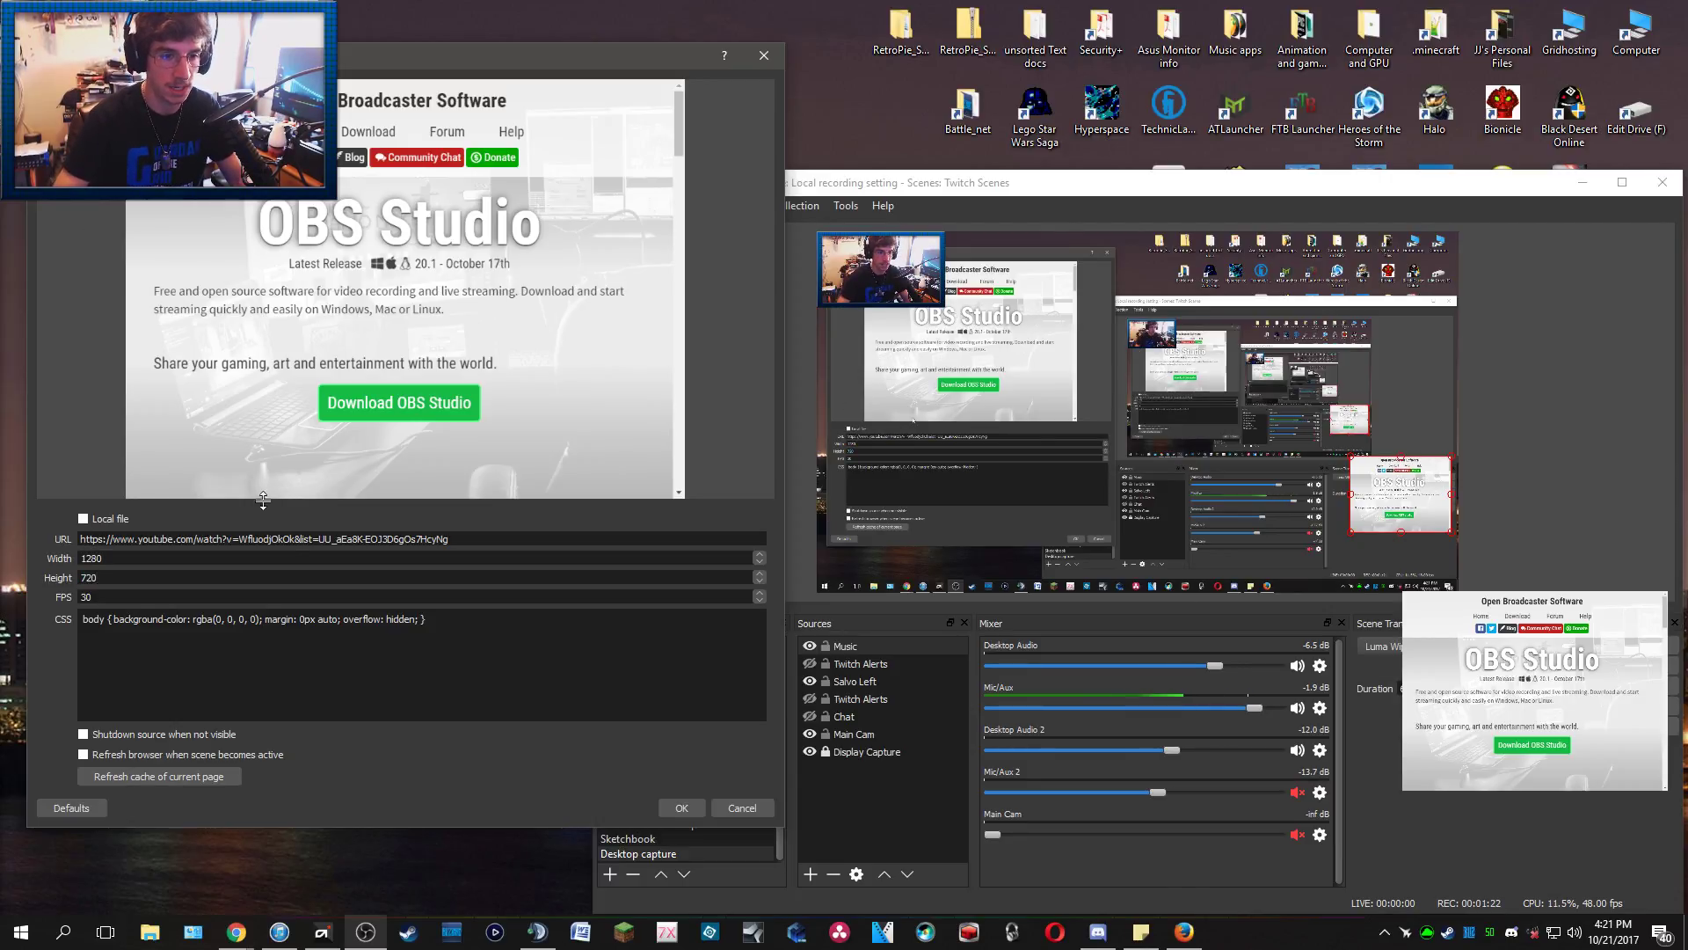
click(685, 809)
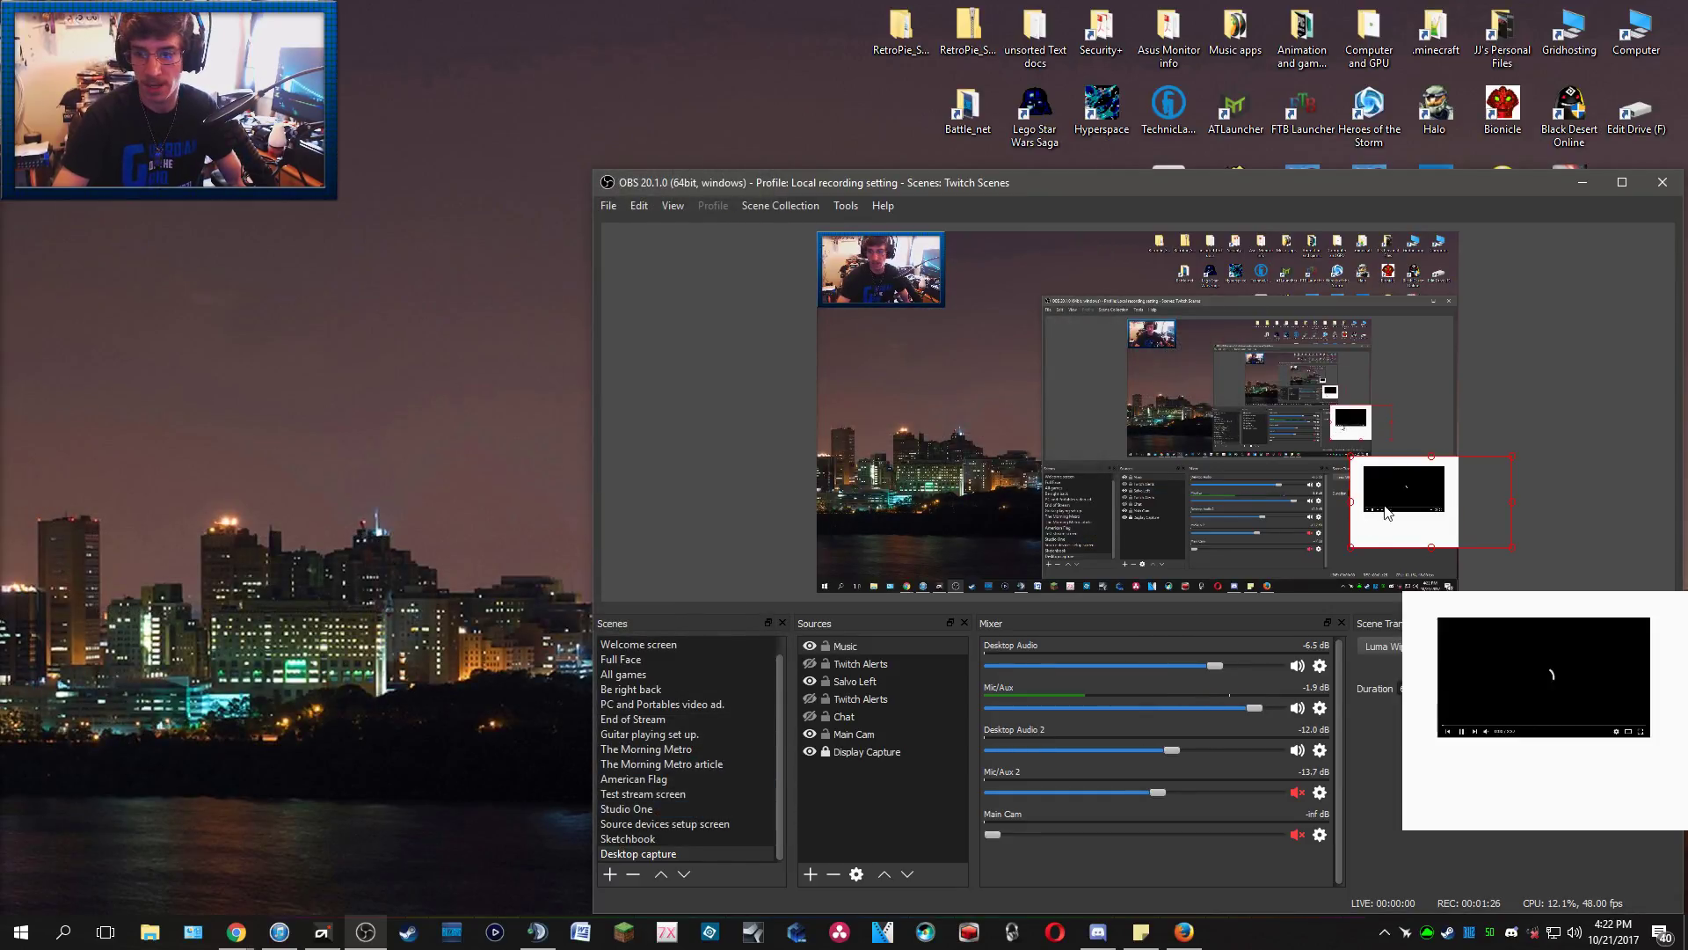
drag(1106, 491, 1260, 475)
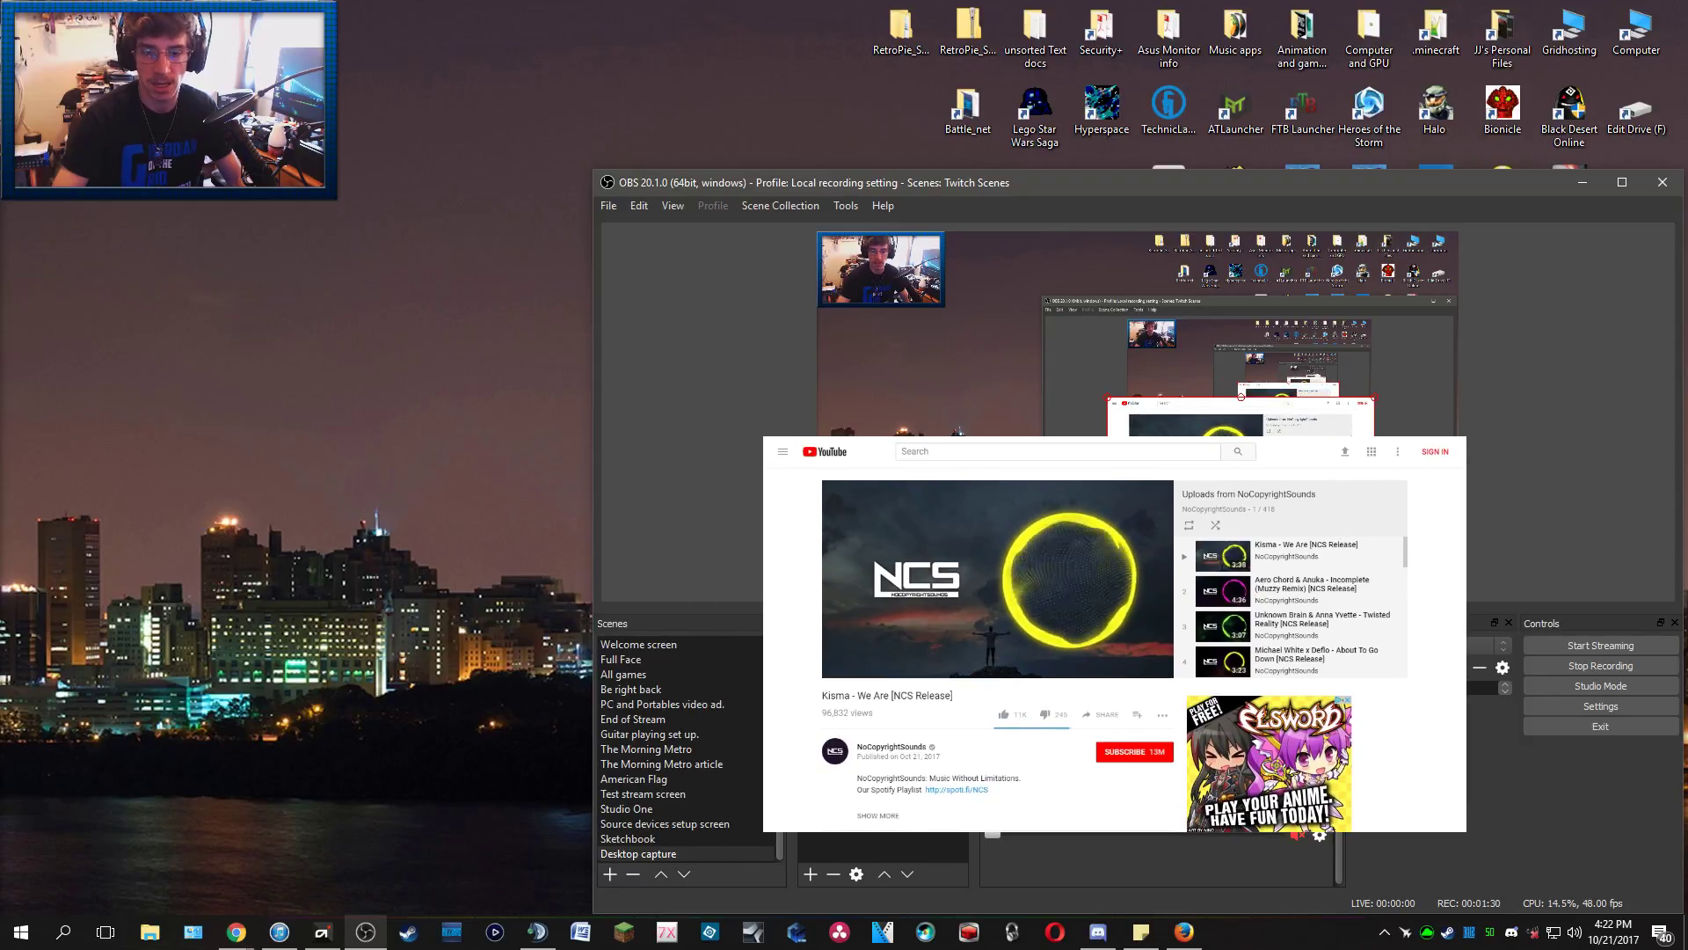
right_click(848, 280)
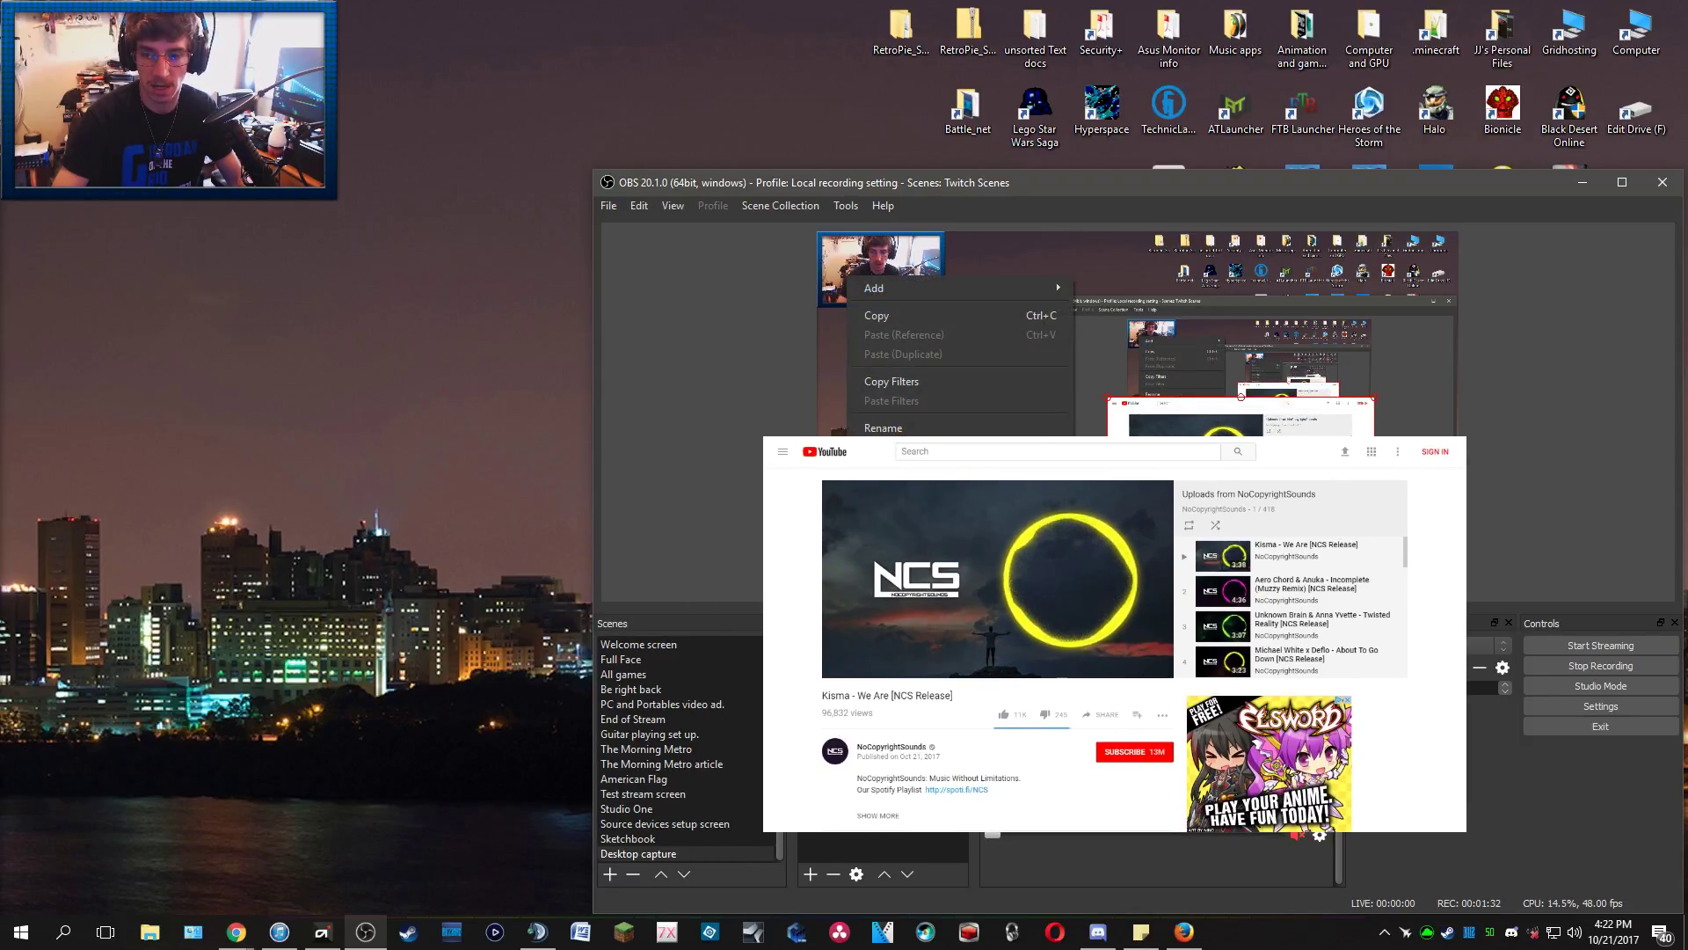
click(884, 595)
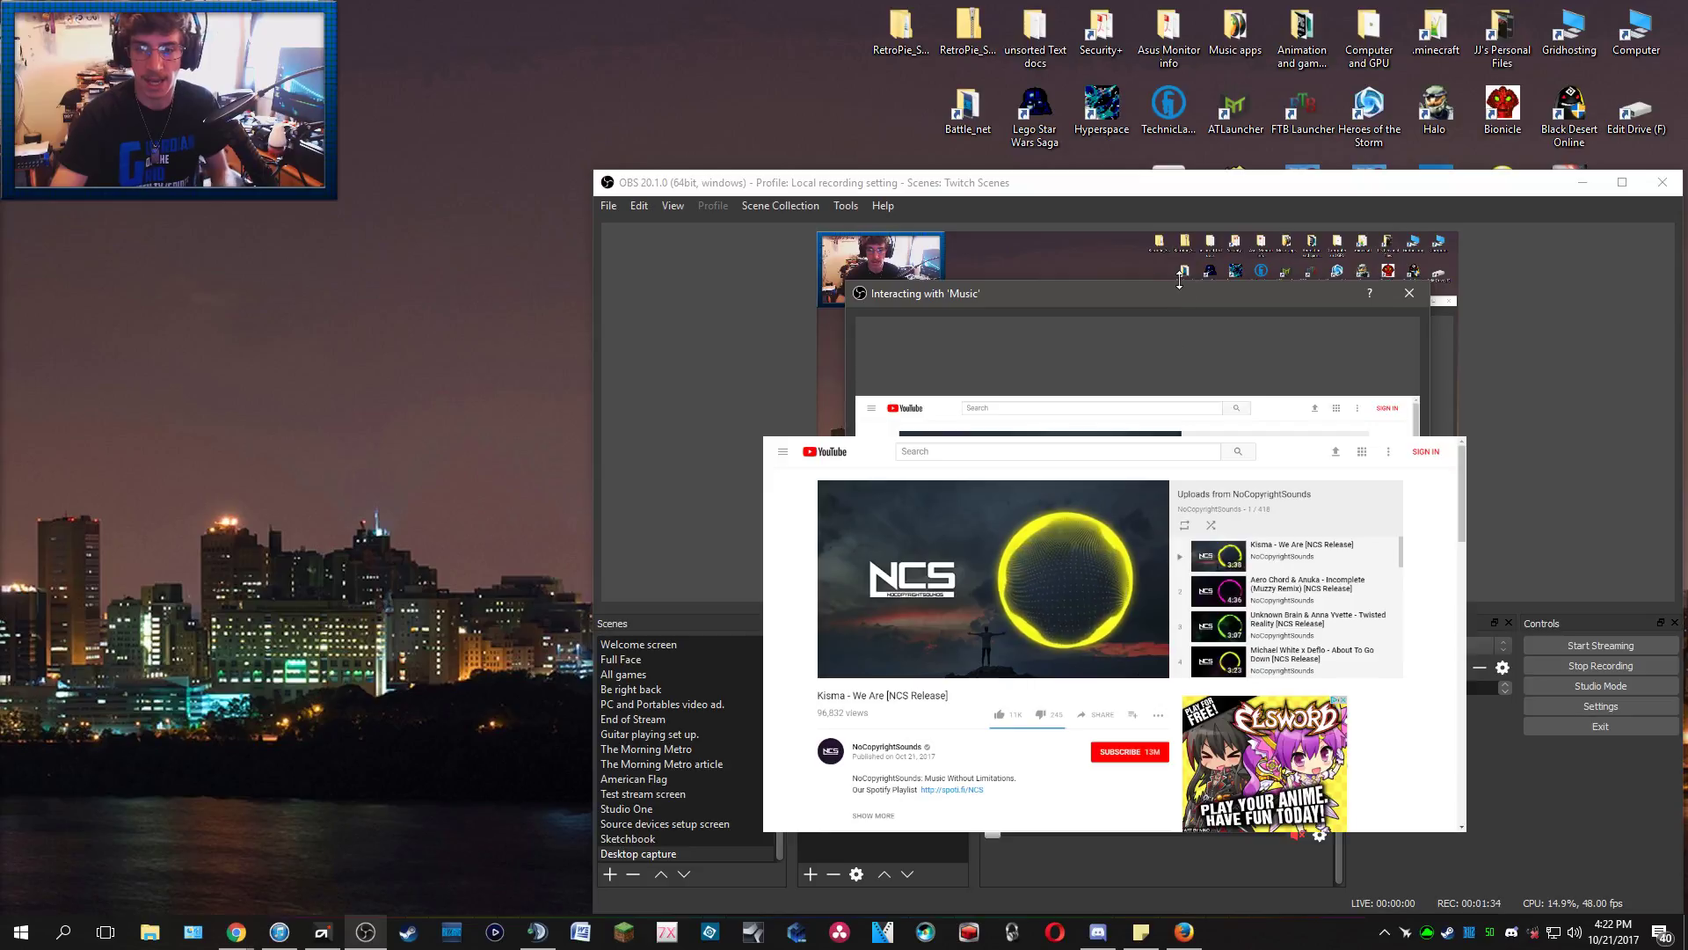
drag(1151, 304, 441, 202)
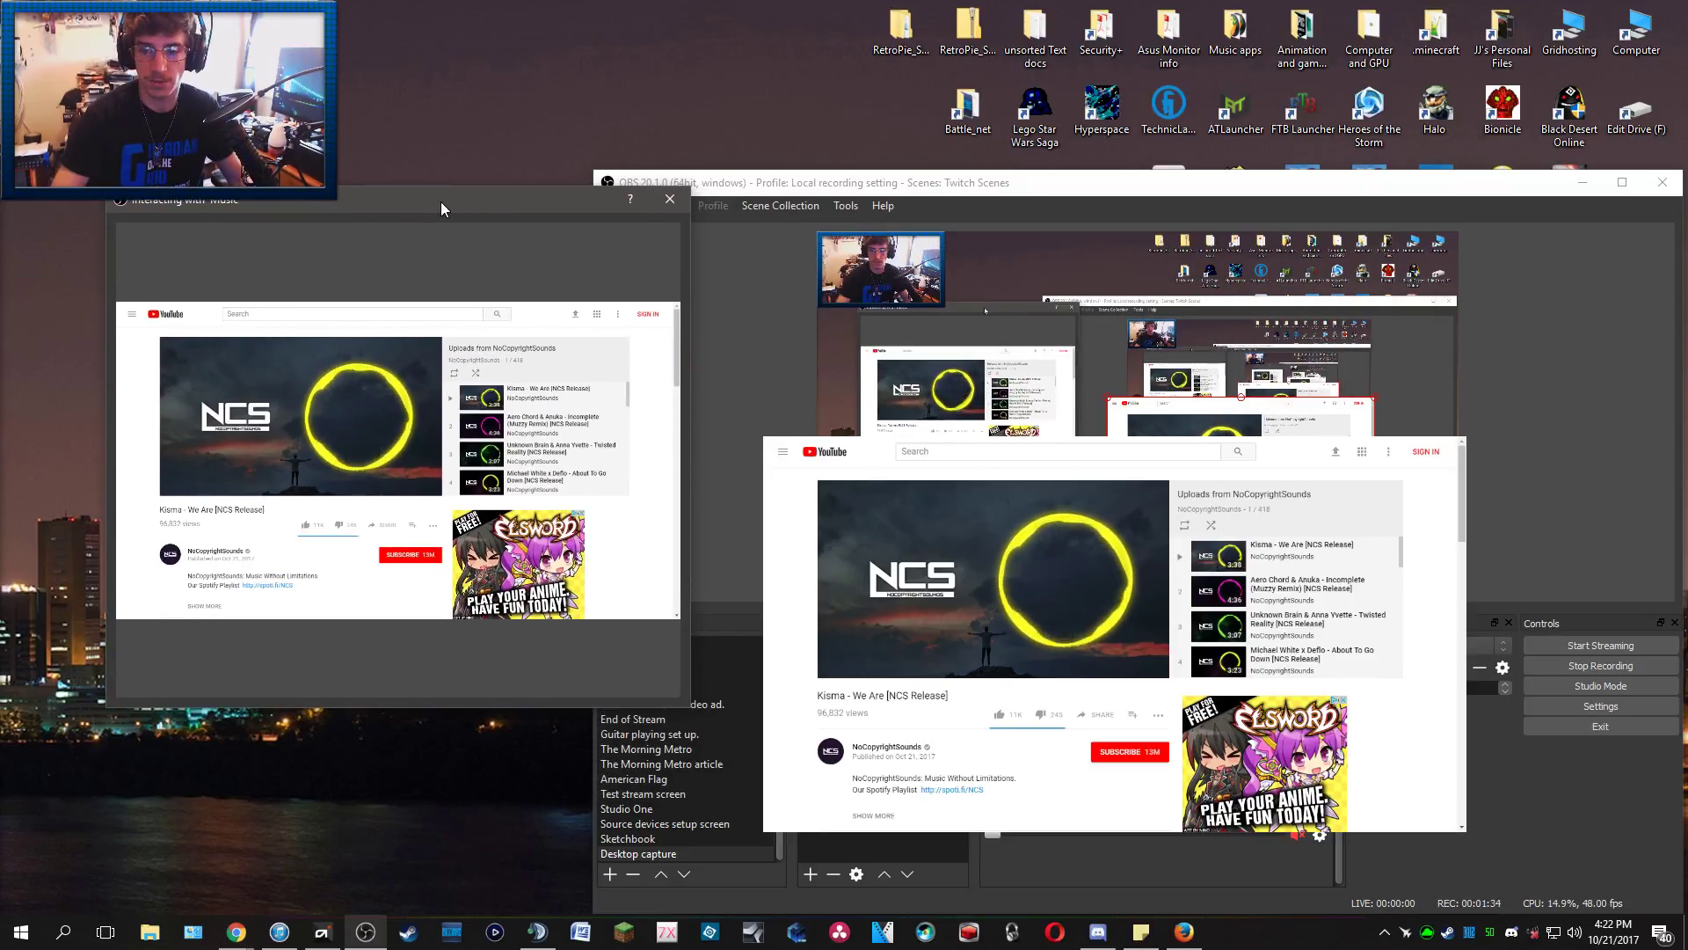
click(670, 198)
Step: Scale the Music source down in the preview and move it to the upper middle of the canvas
drag(1110, 399, 1173, 434)
drag(1205, 466, 1136, 316)
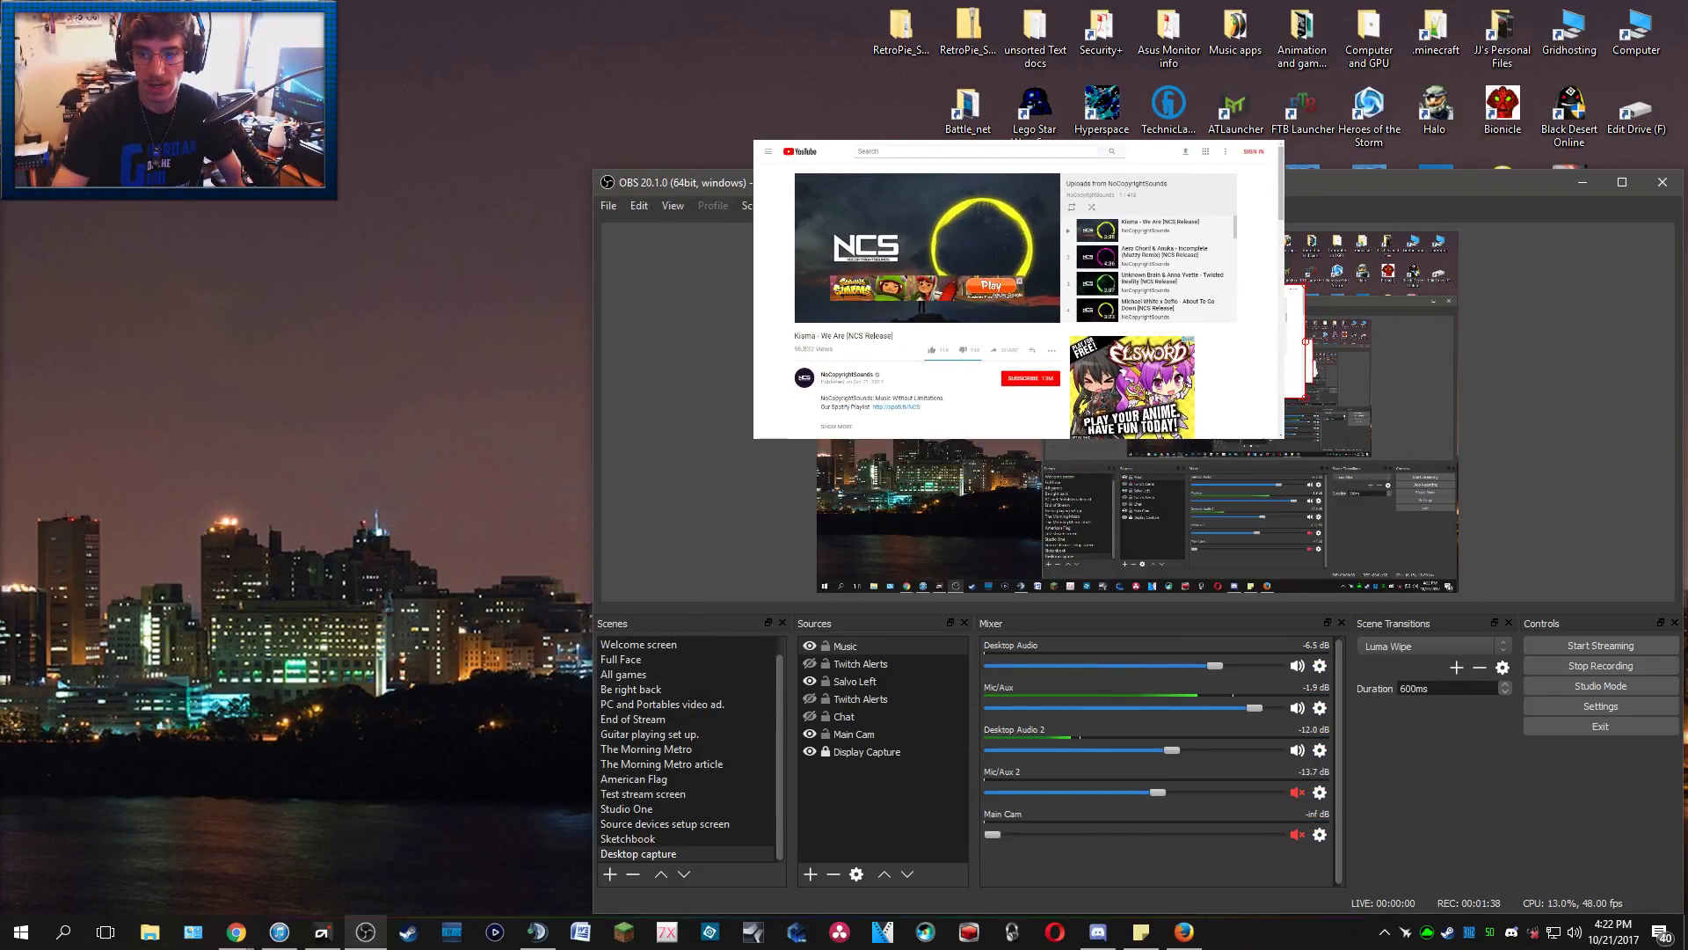
Step: Open the interaction window for the Music source beside the main window and adjust the YouTube player's volume
right_click(853, 645)
click(890, 596)
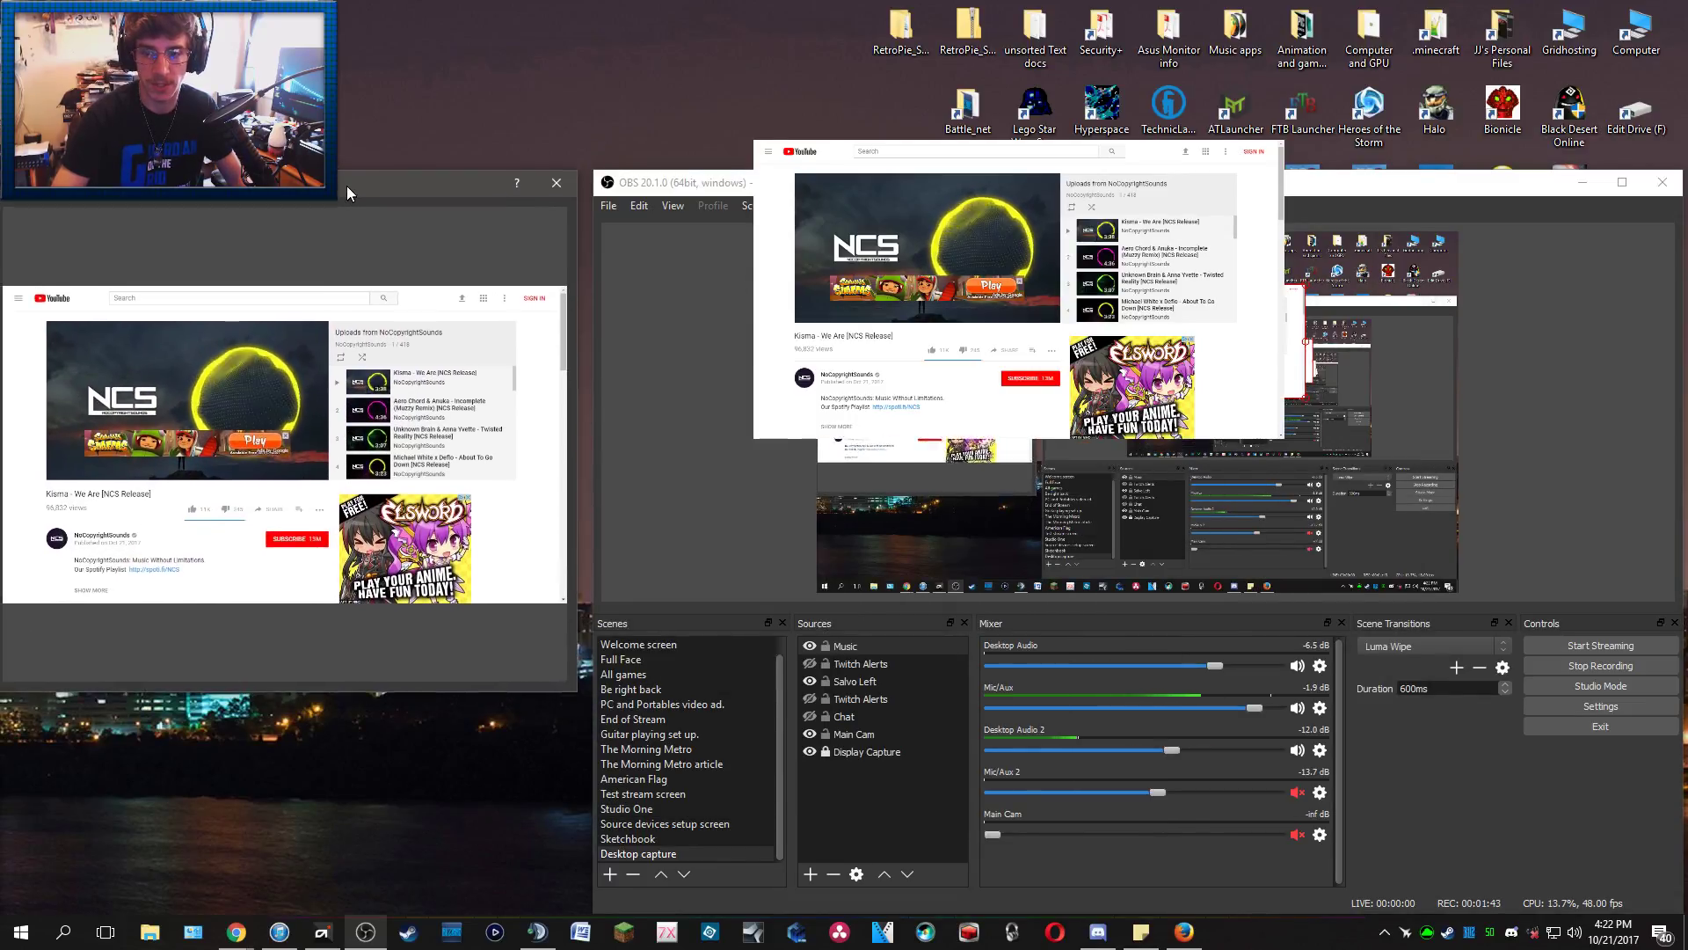
drag(346, 186, 402, 155)
mouse_move(266, 401)
mouse_move(171, 434)
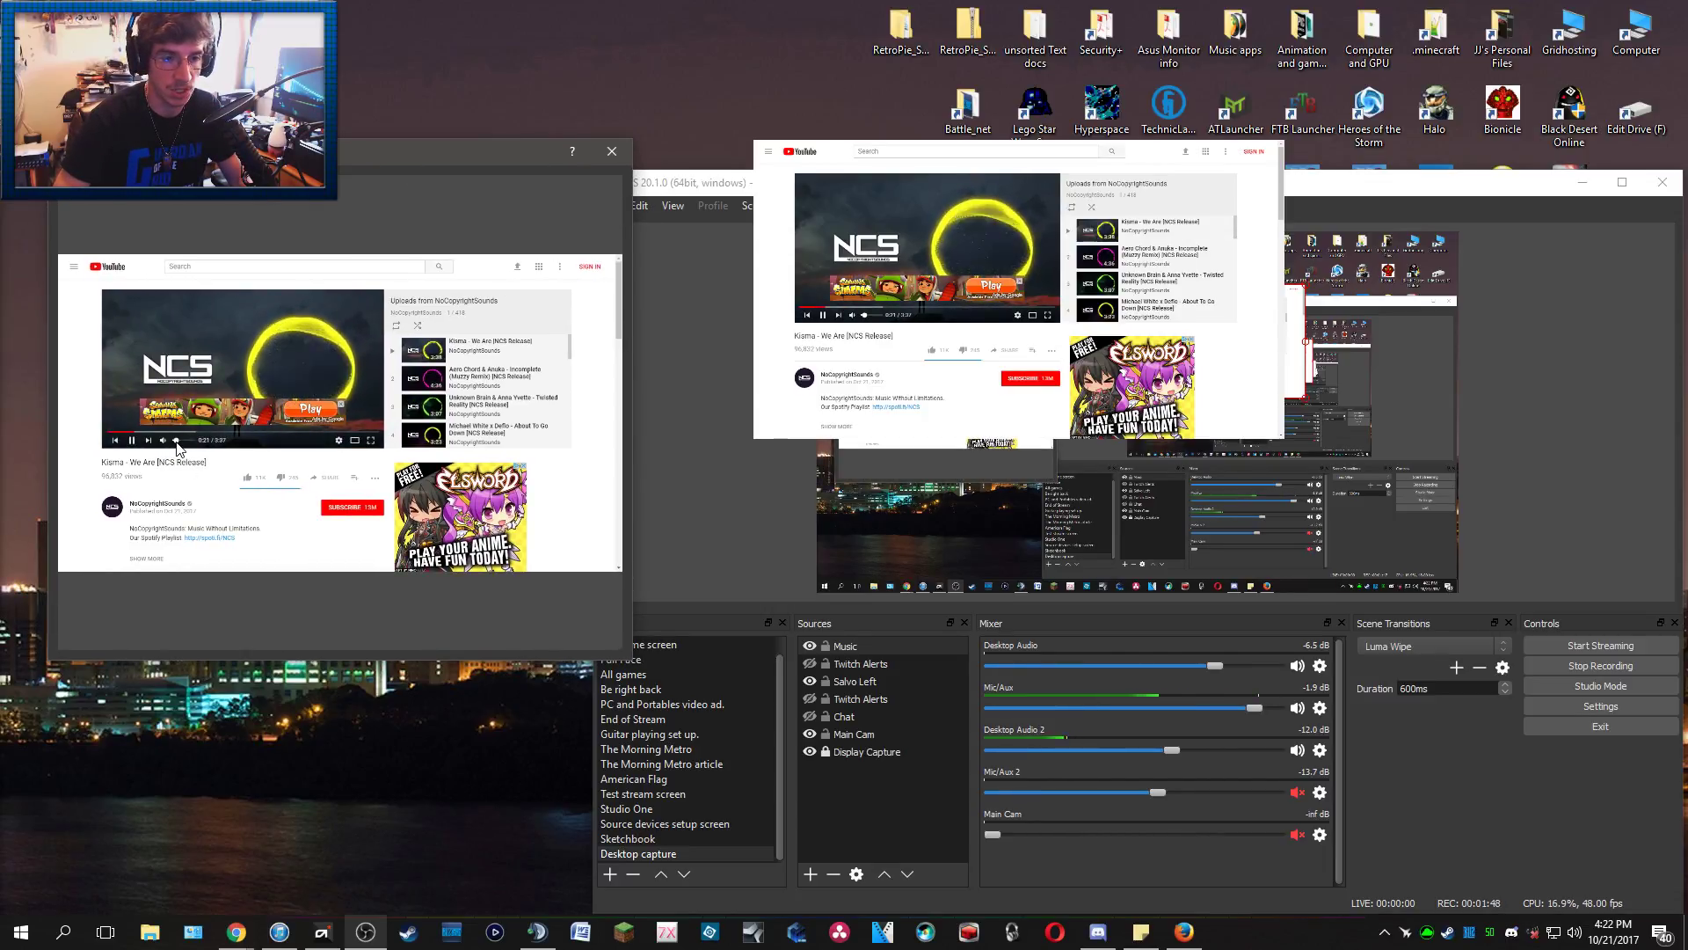
drag(179, 446, 176, 442)
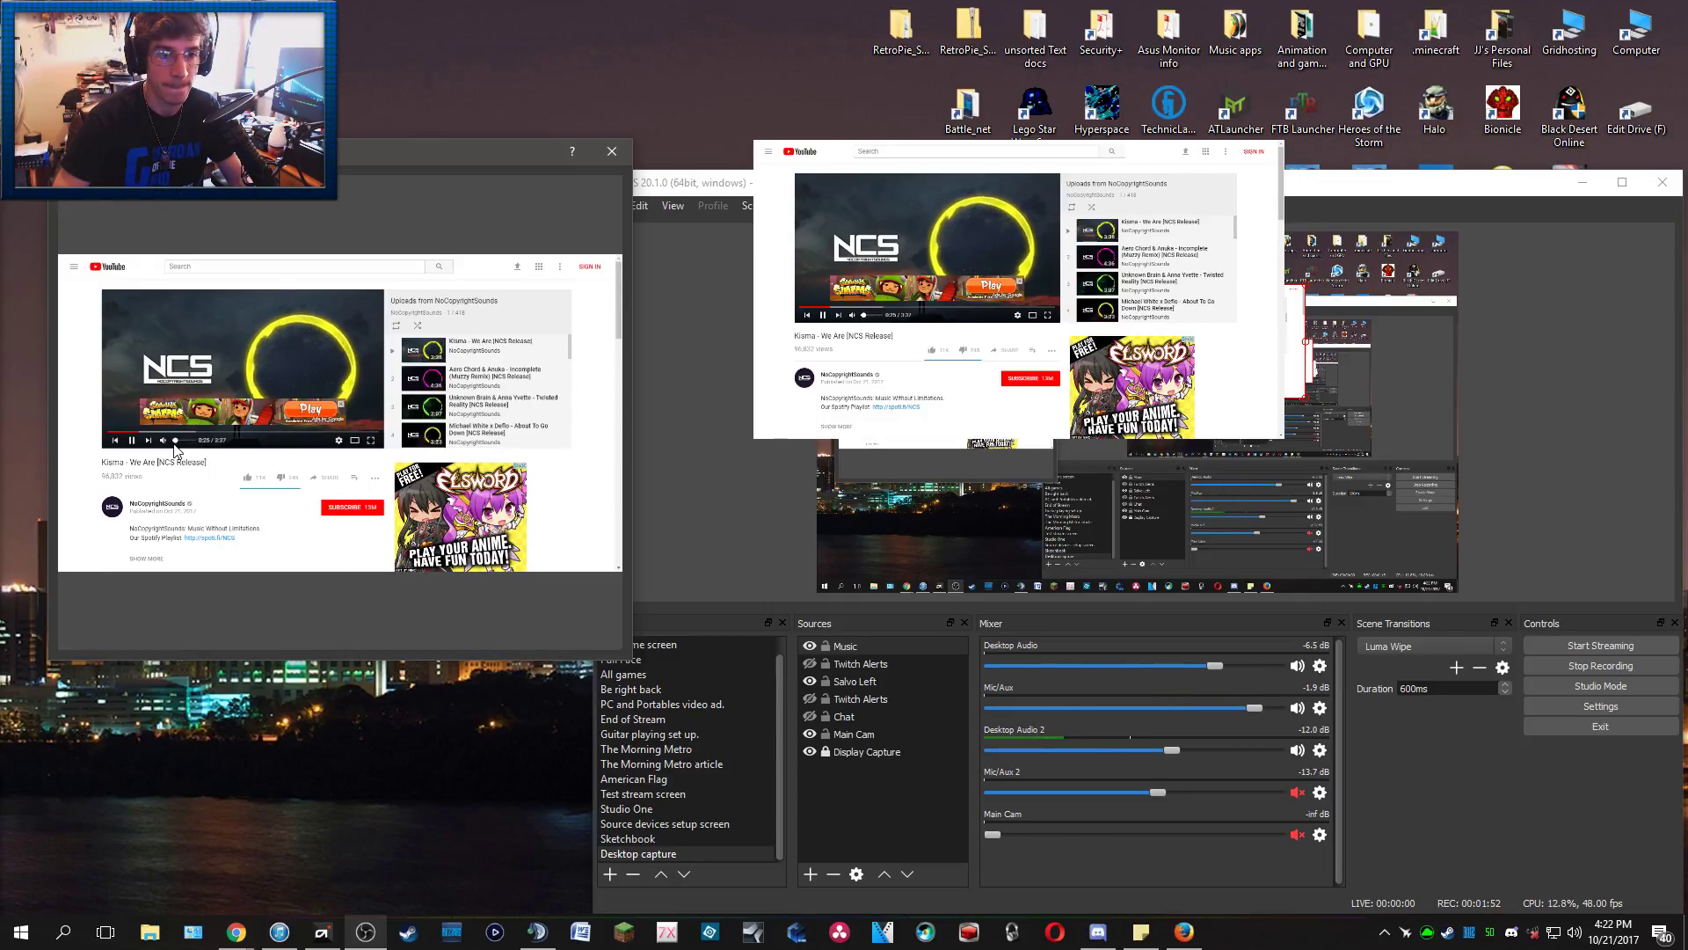
Step: Dismiss the banner ad on the playing video and skip to the next track in the playlist
click(339, 403)
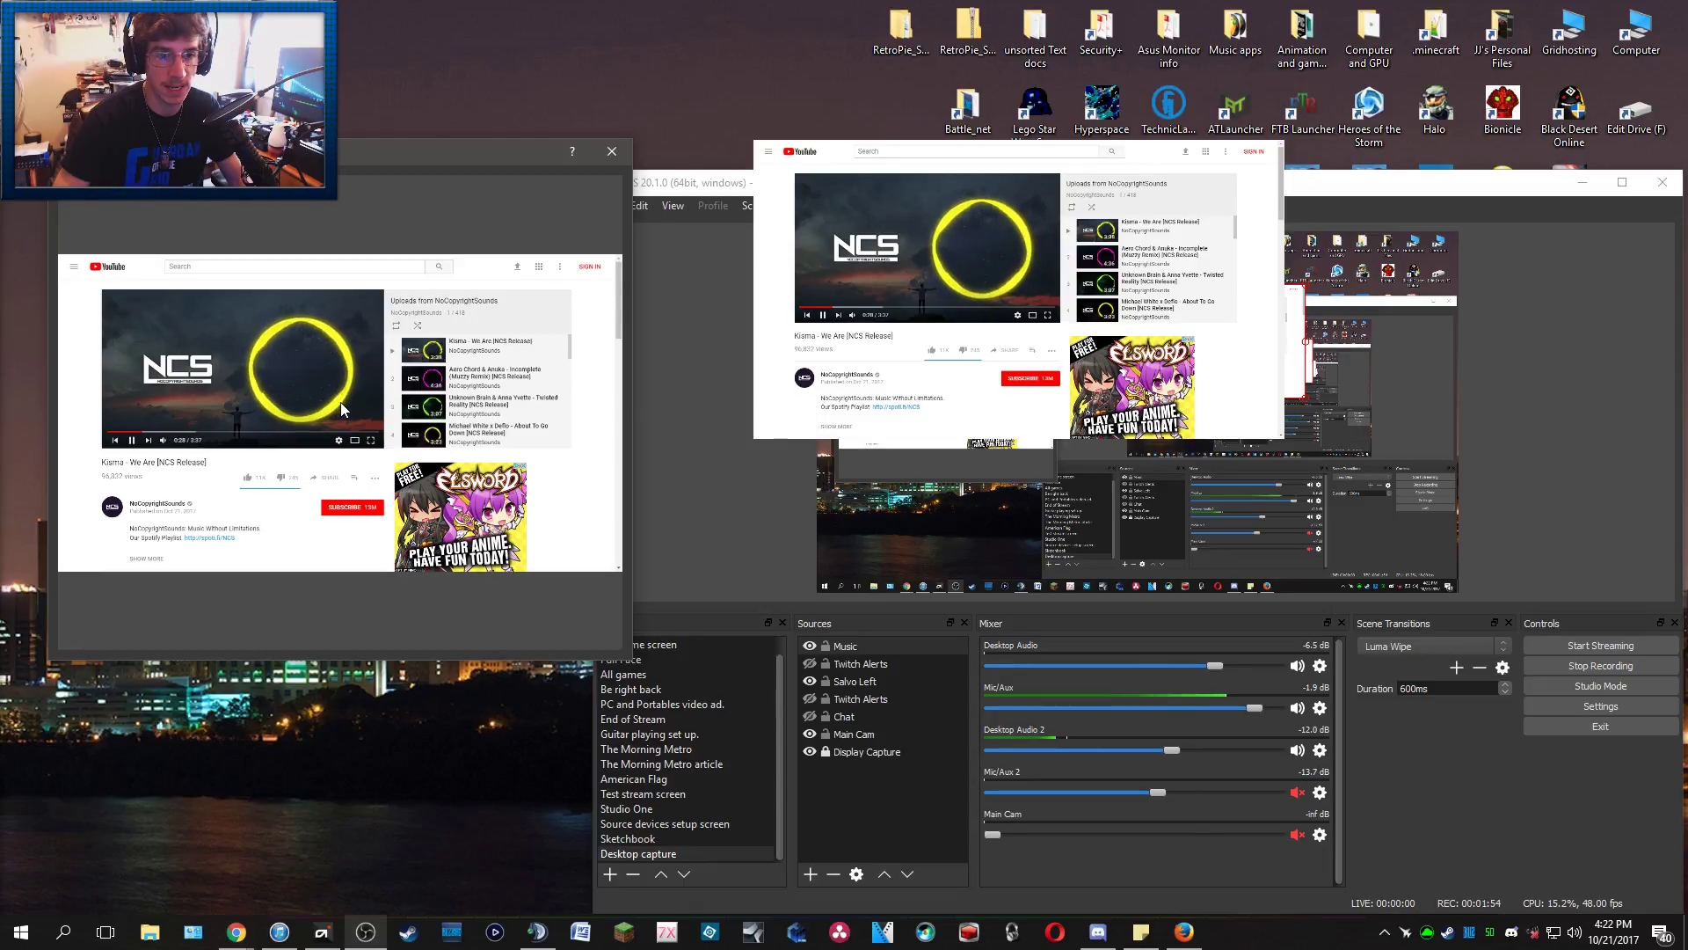
click(148, 440)
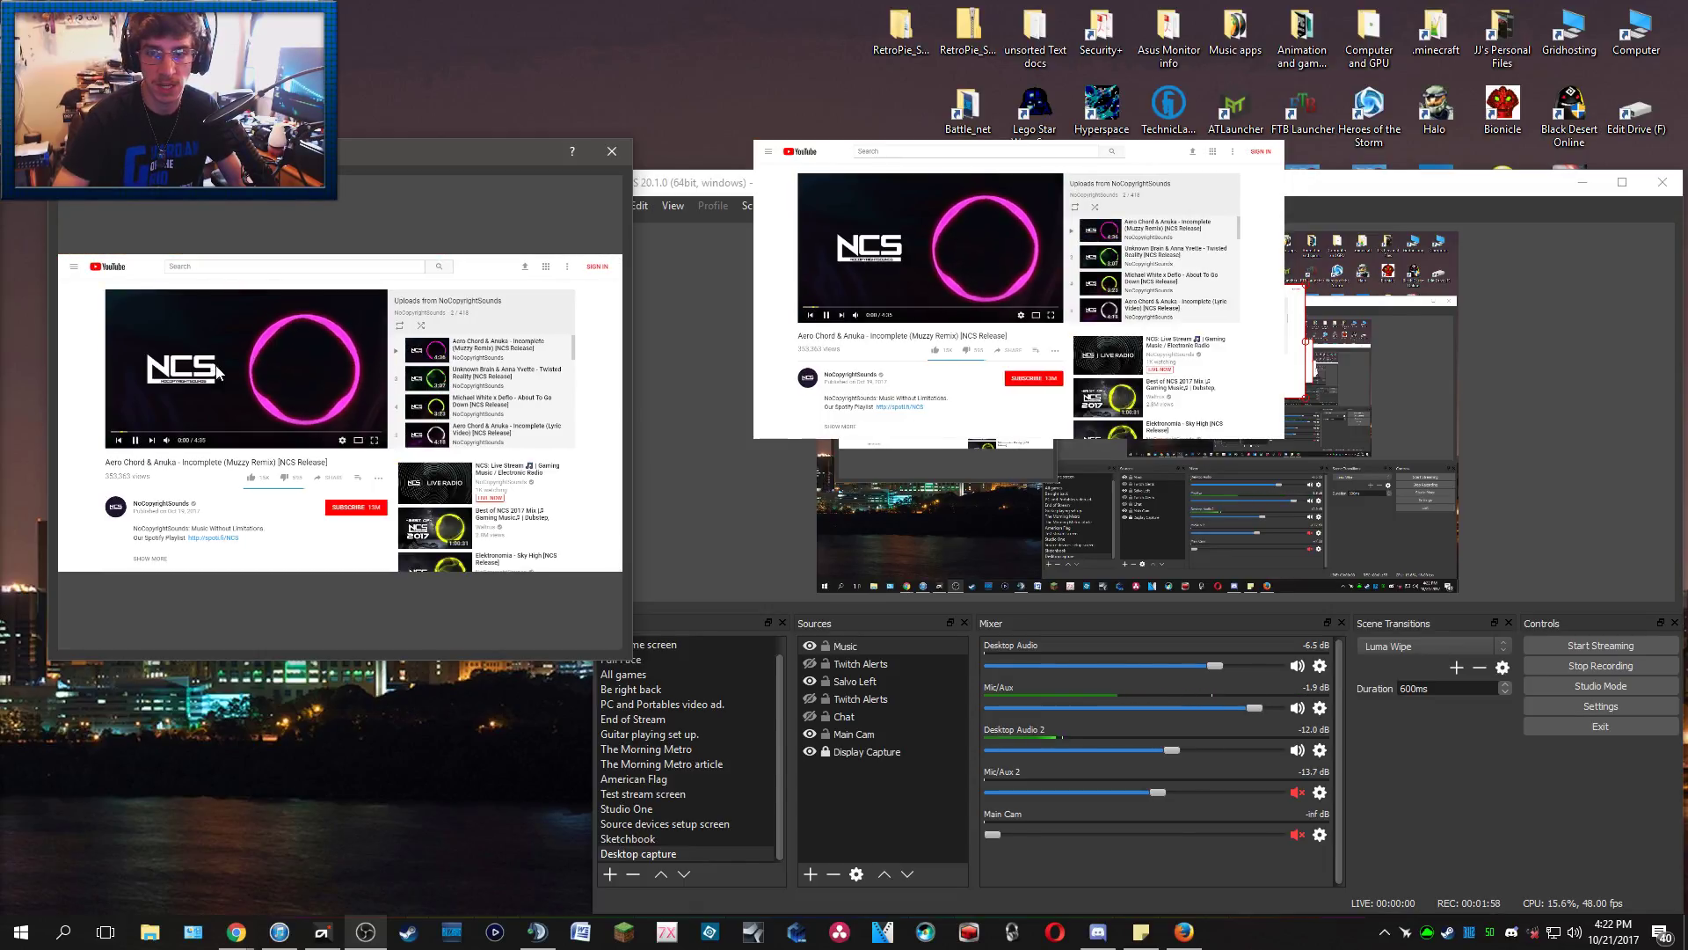
Step: Crop the Music source in the preview down to the video player area and pause the video
drag(1103, 398, 1120, 358)
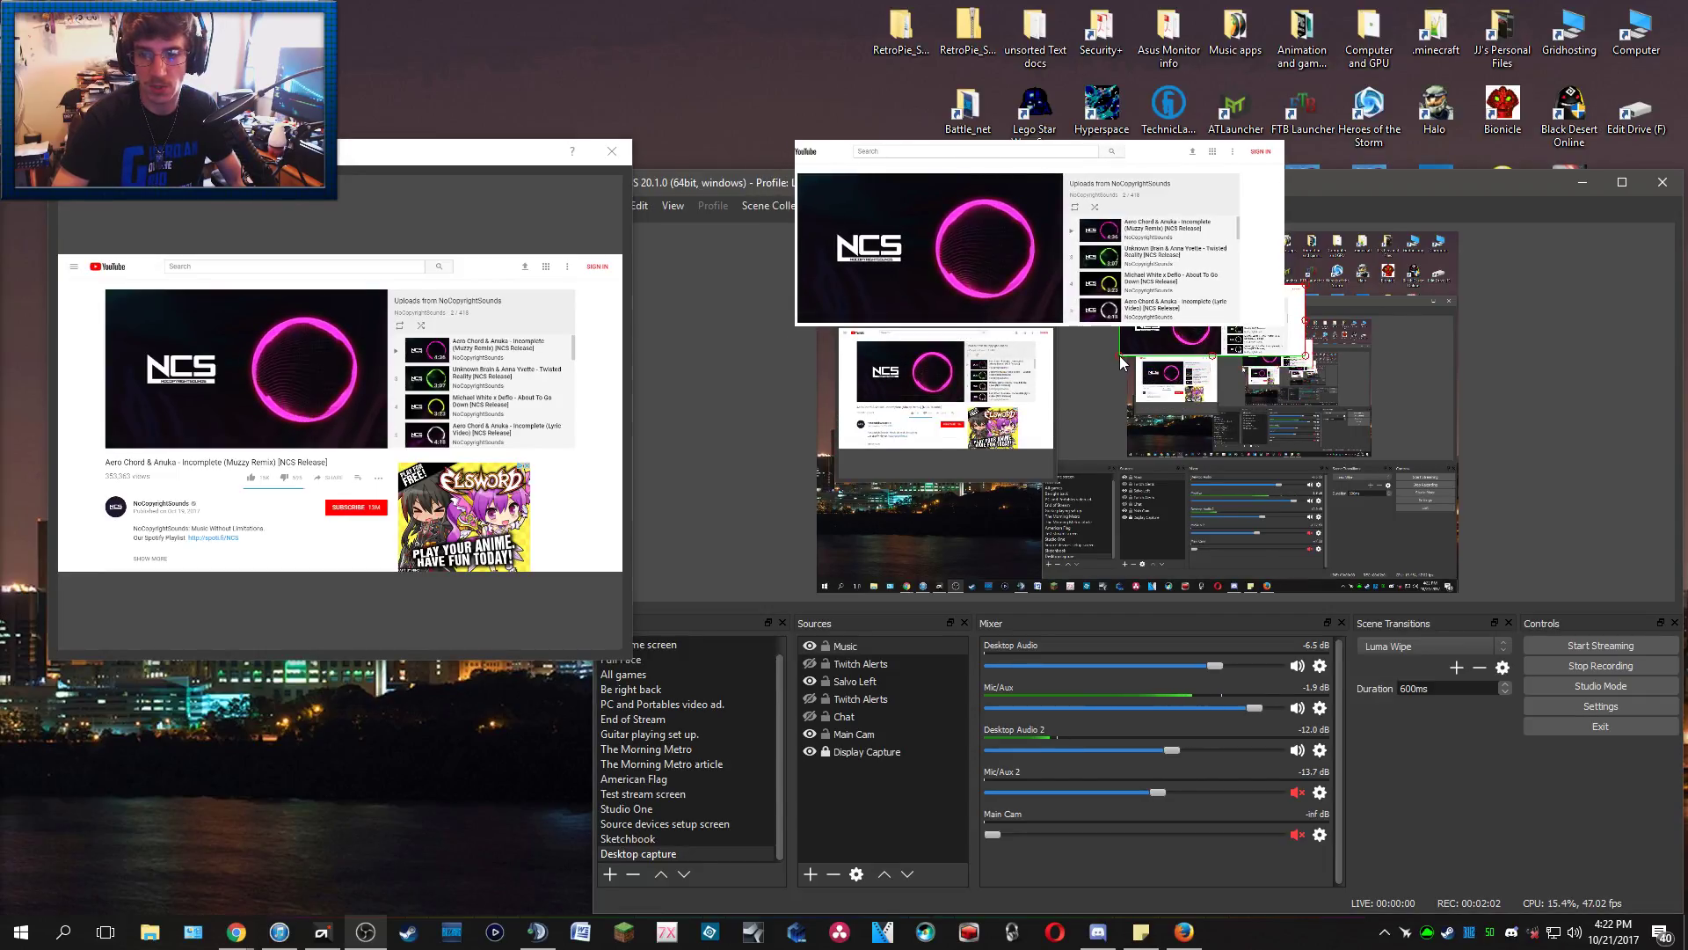
drag(1302, 323, 1170, 305)
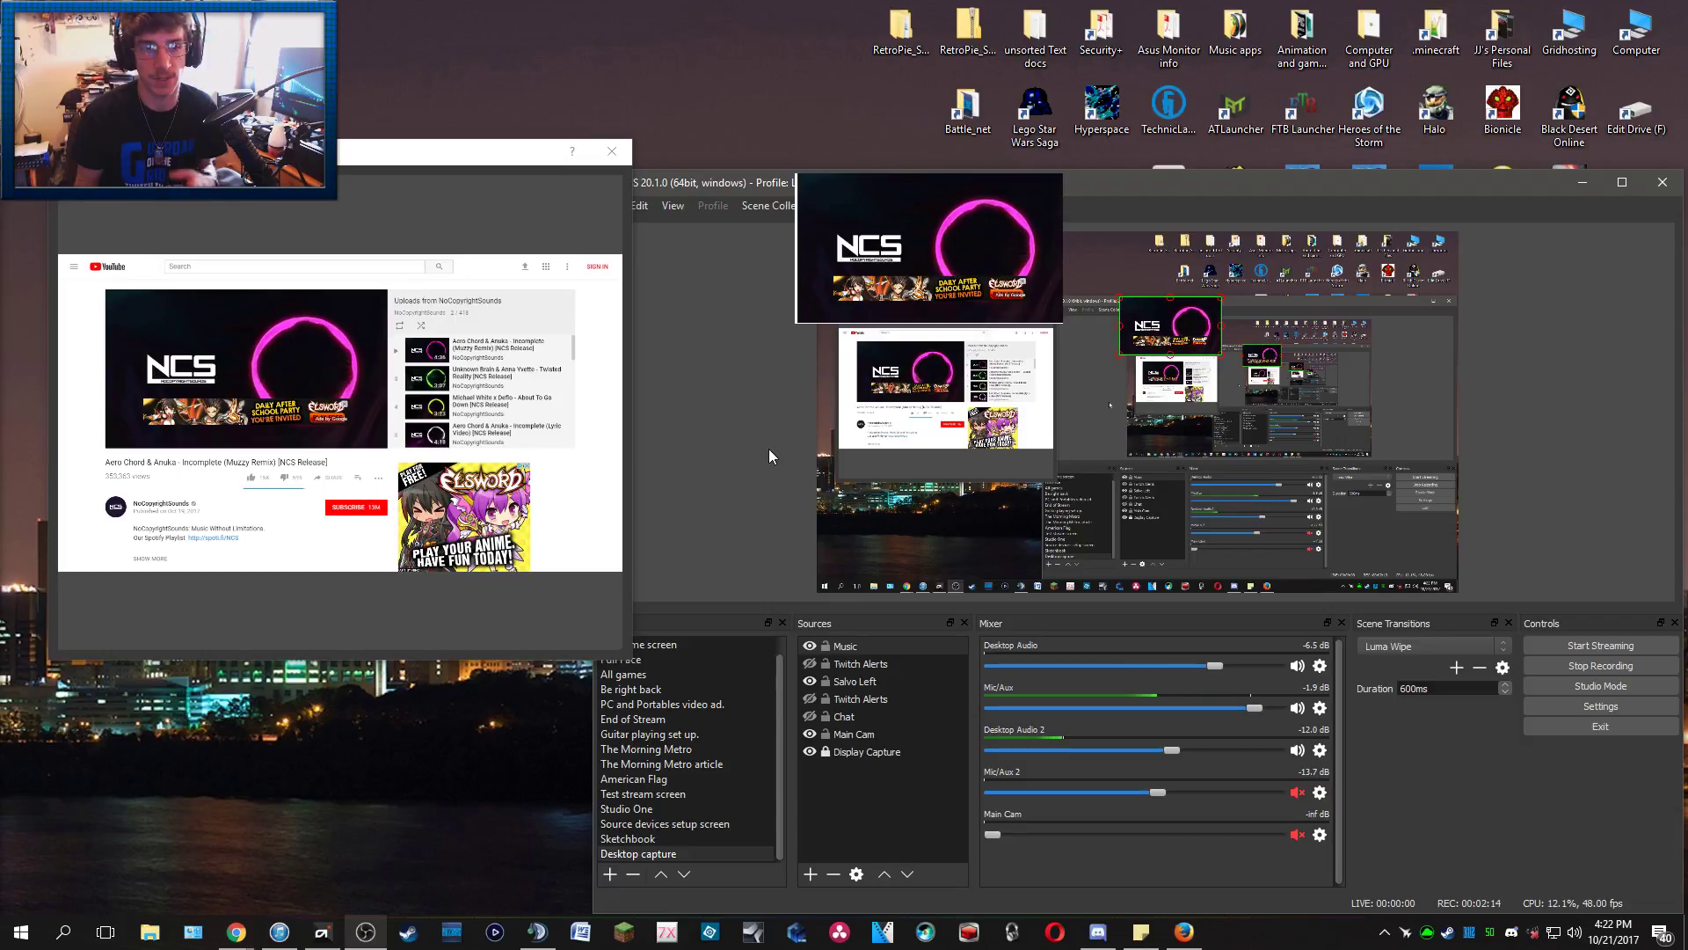
mouse_move(136, 445)
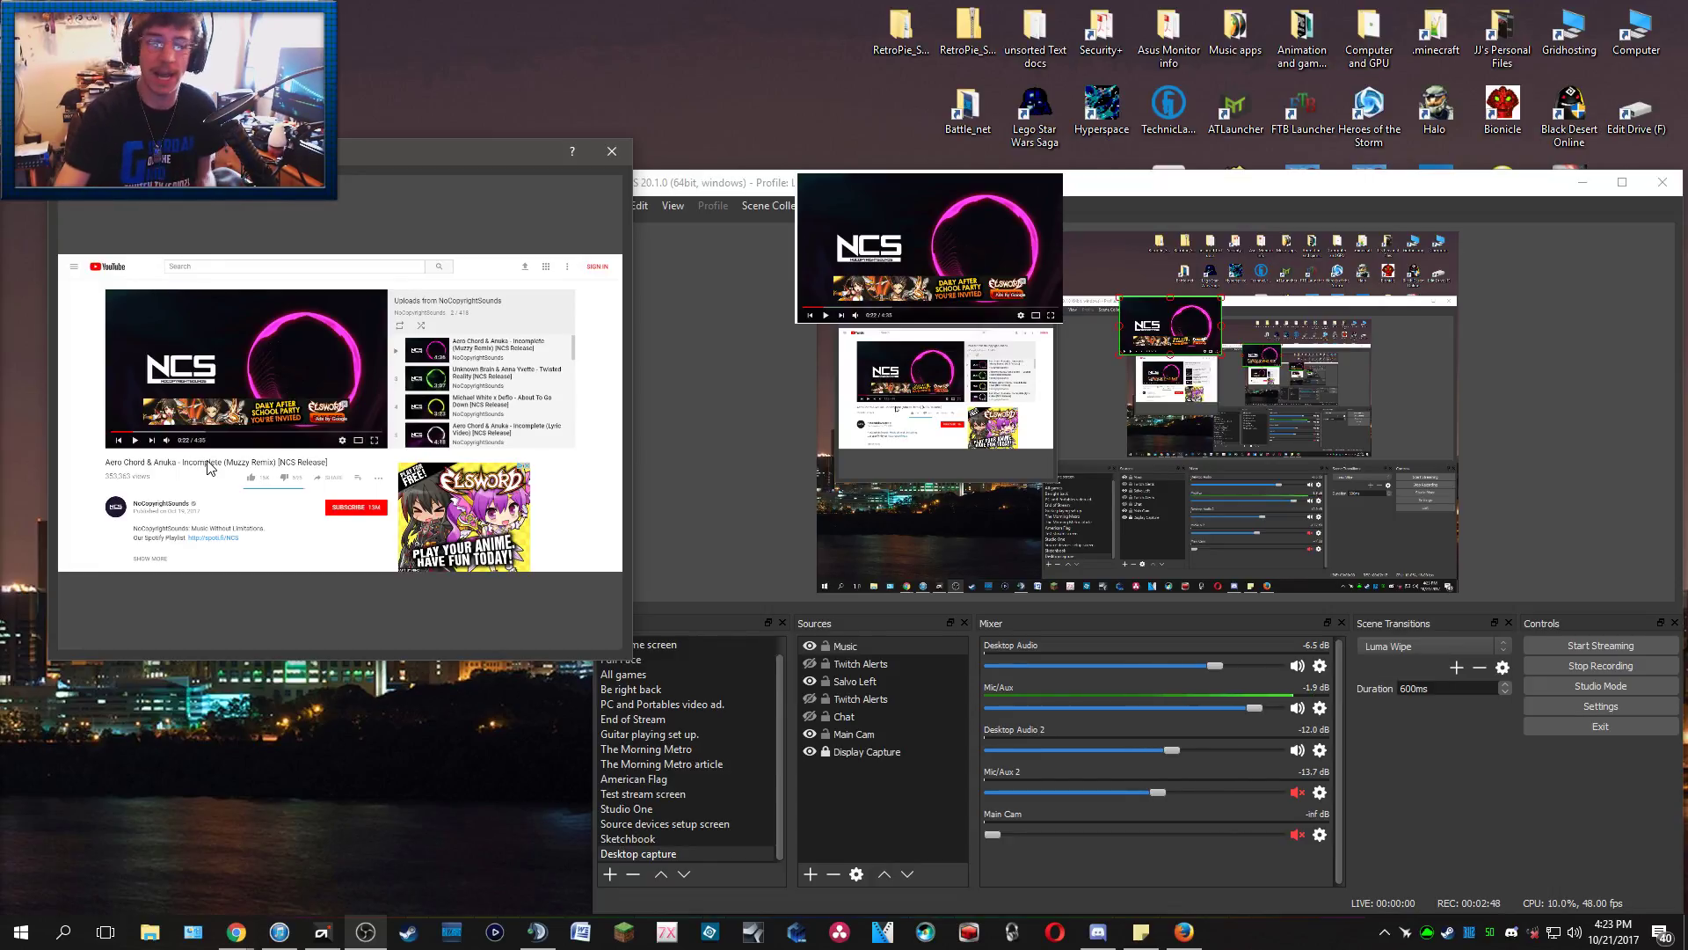
click(1170, 304)
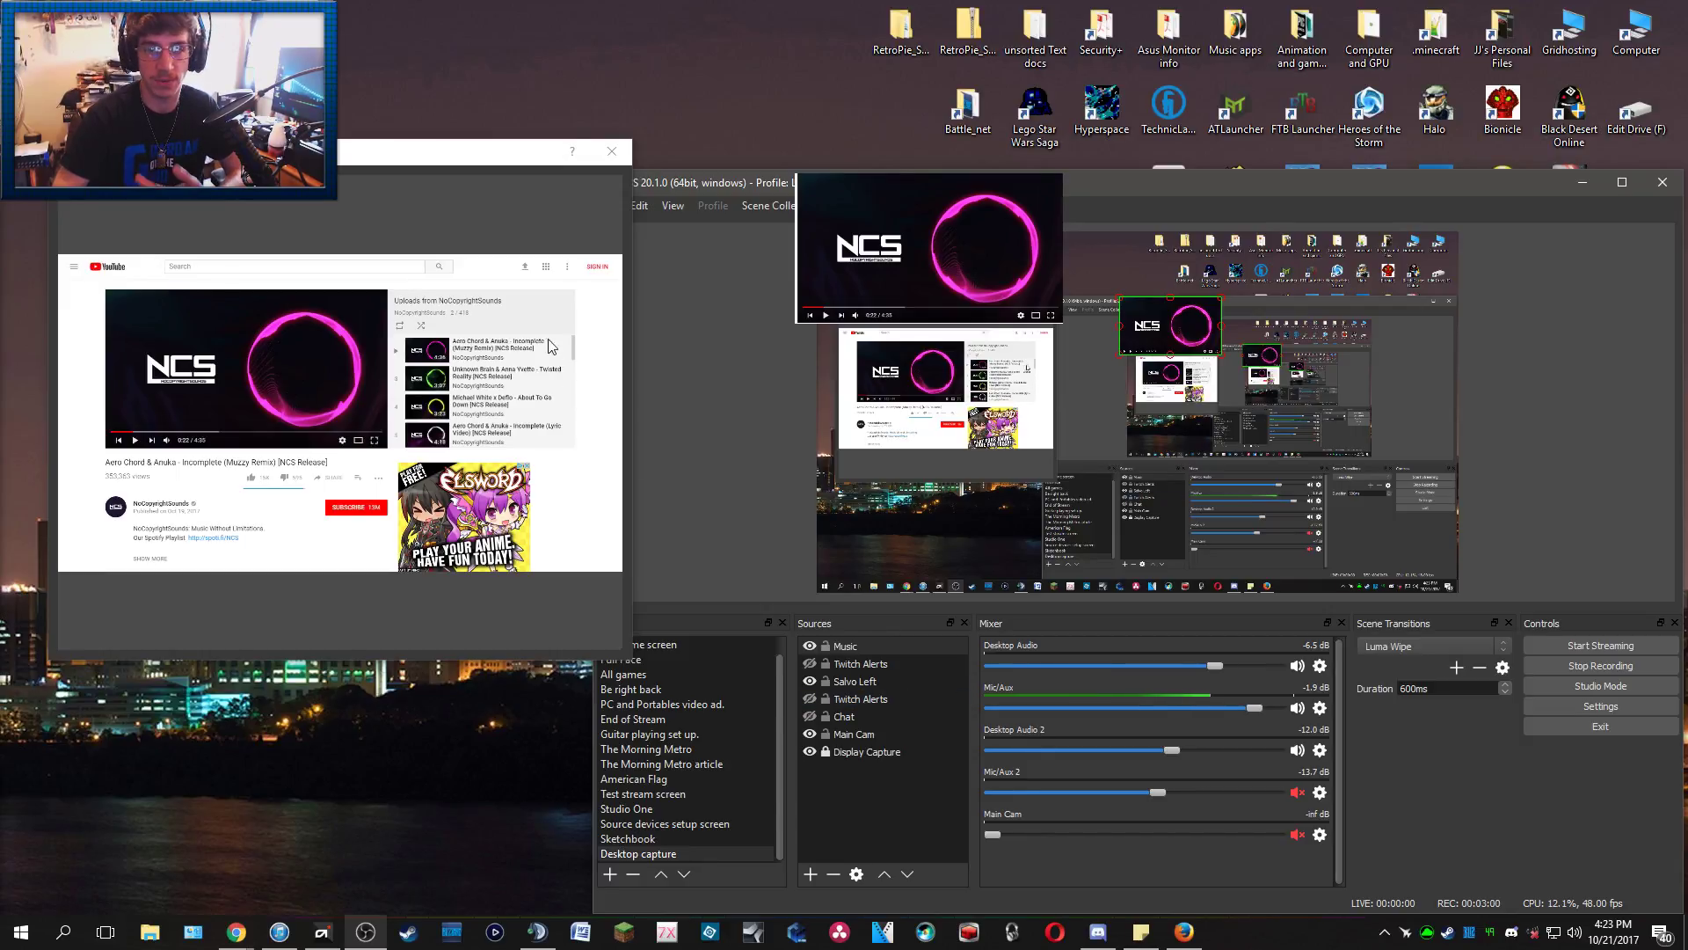
Step: Redo the Music source's crop around the video player and place it in the canvas's upper-right corner
drag(470, 180, 476, 248)
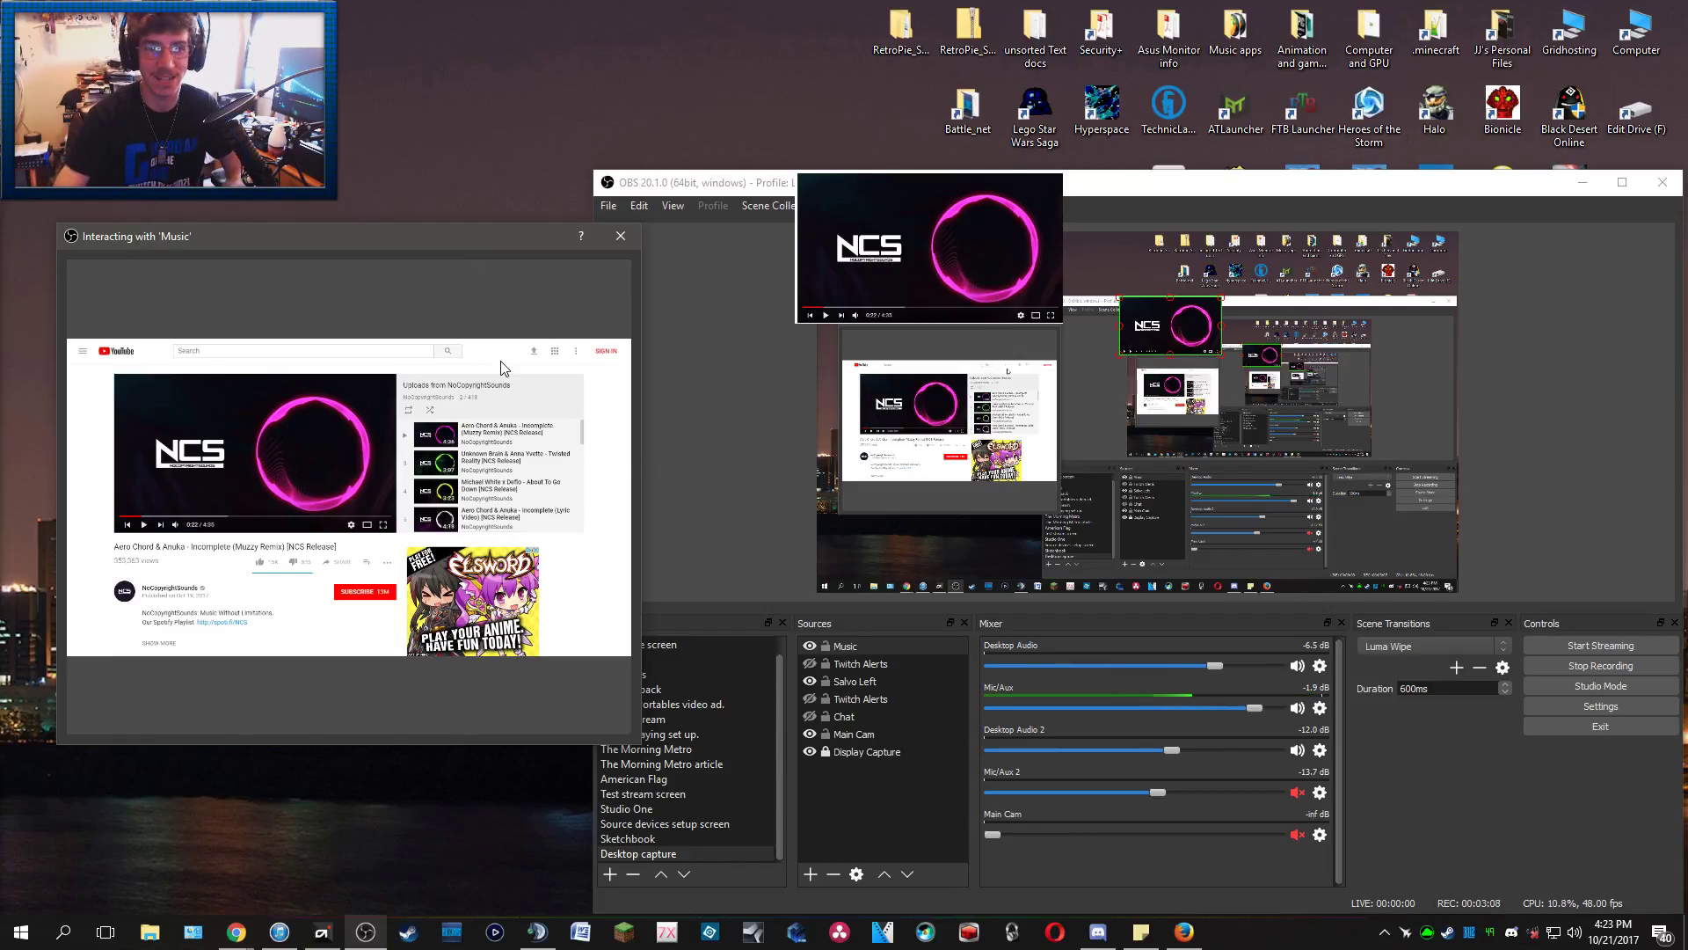
drag(477, 242, 479, 322)
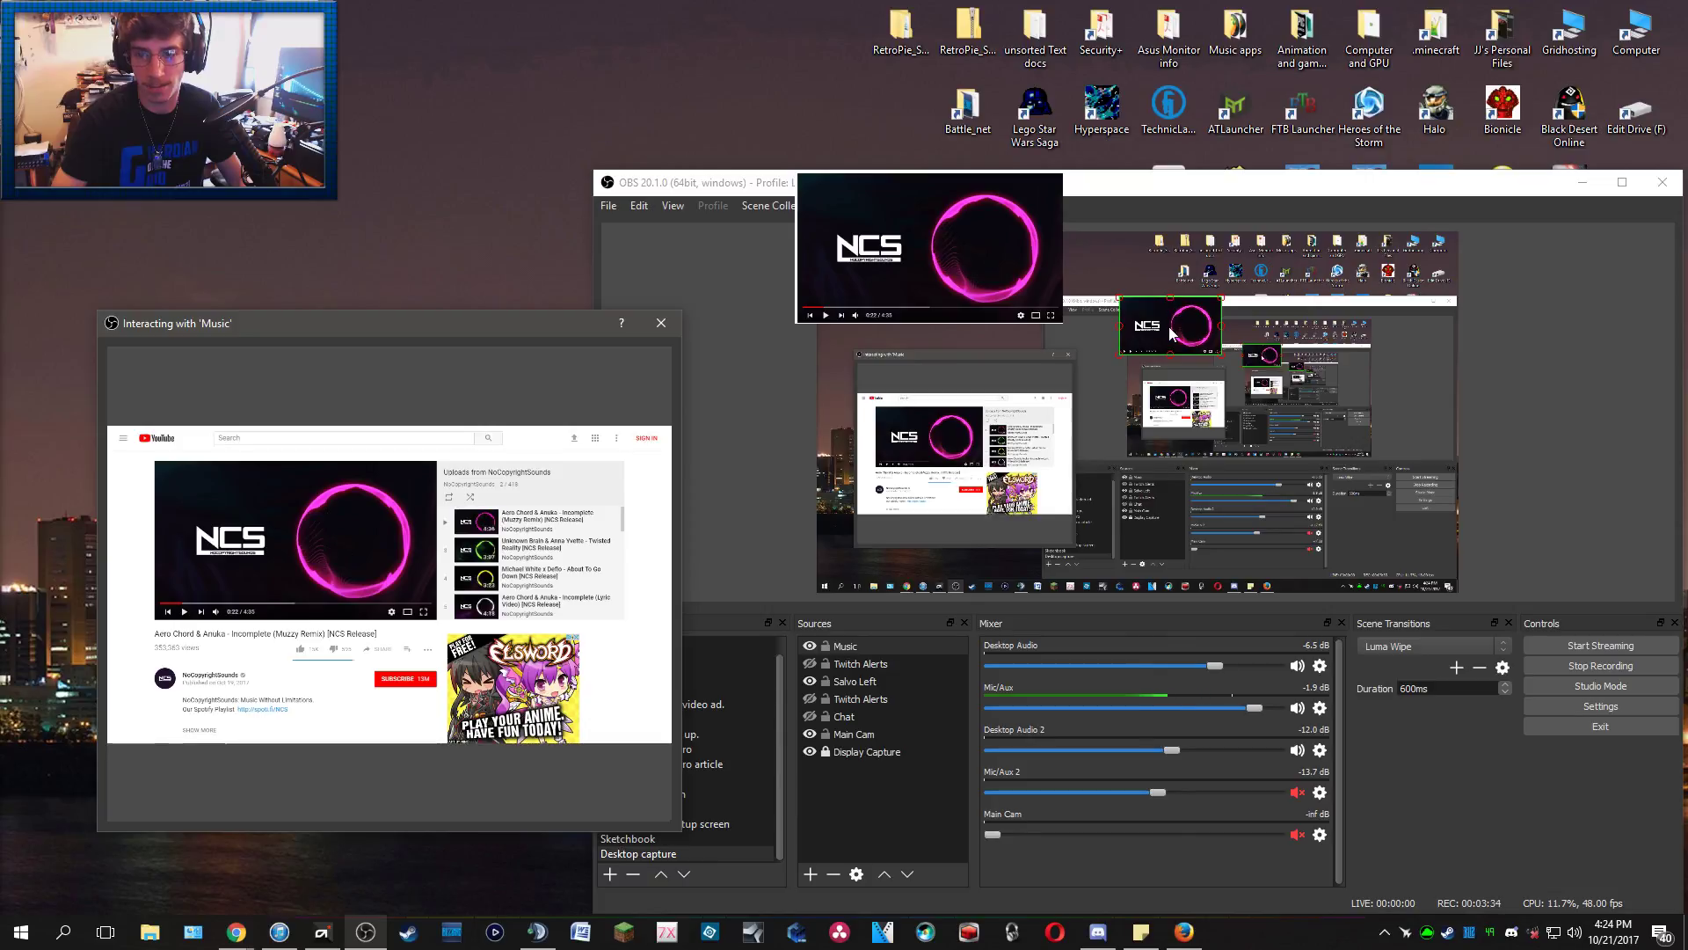
drag(1169, 327, 1106, 361)
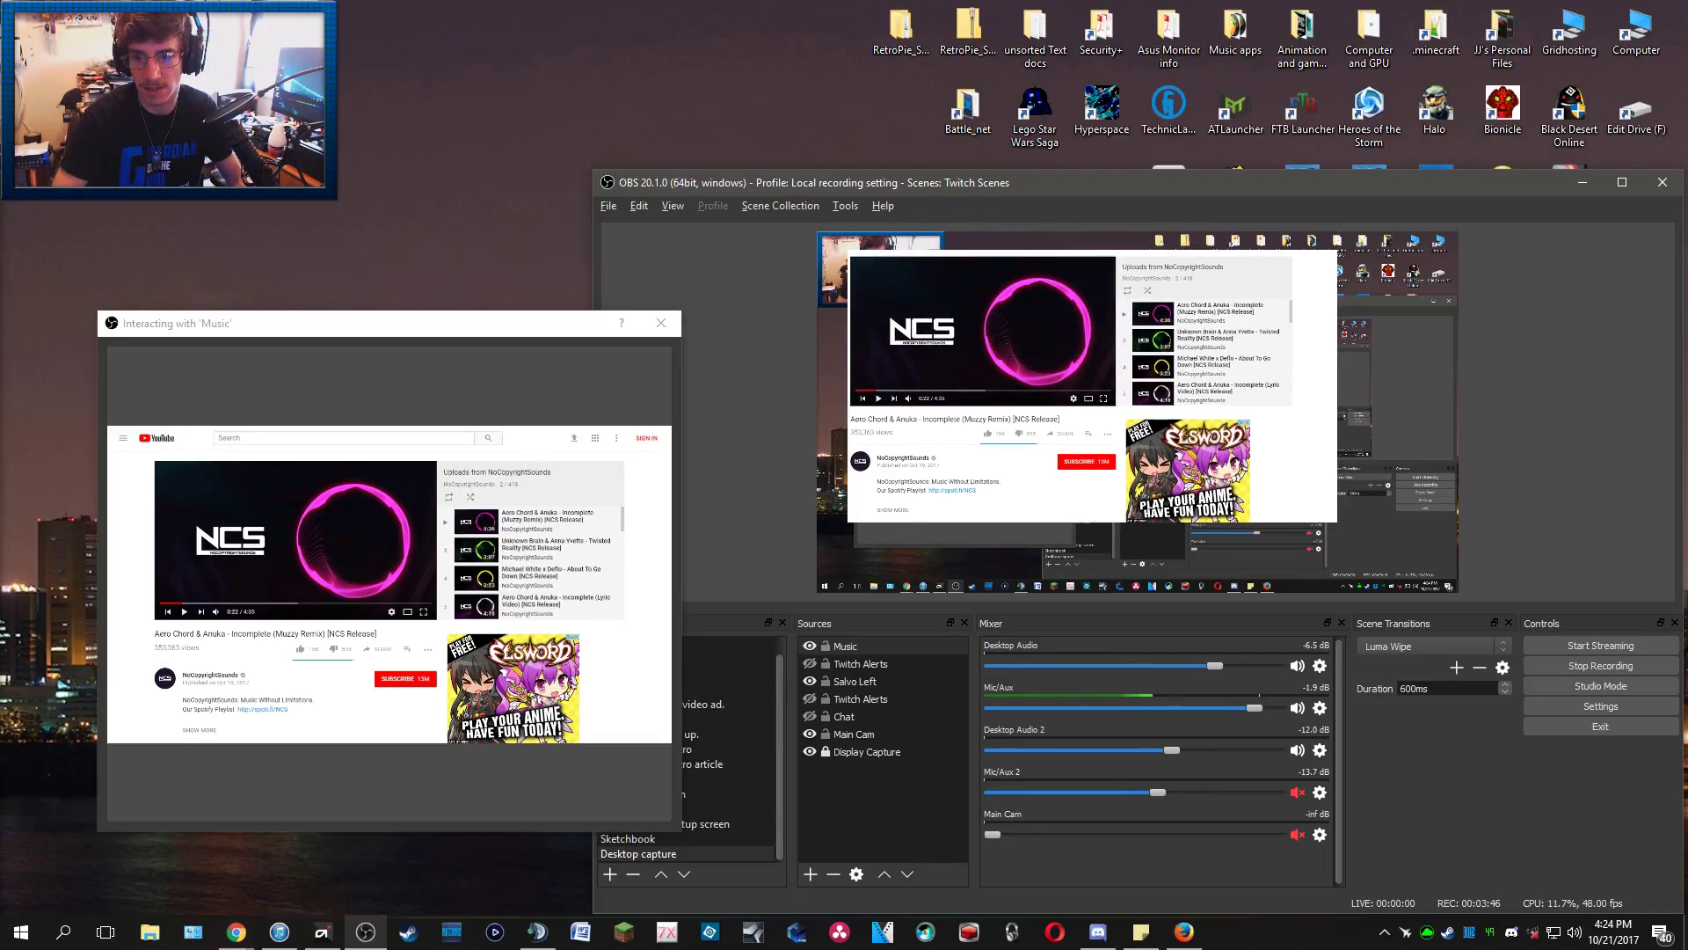
drag(1326, 430, 1348, 301)
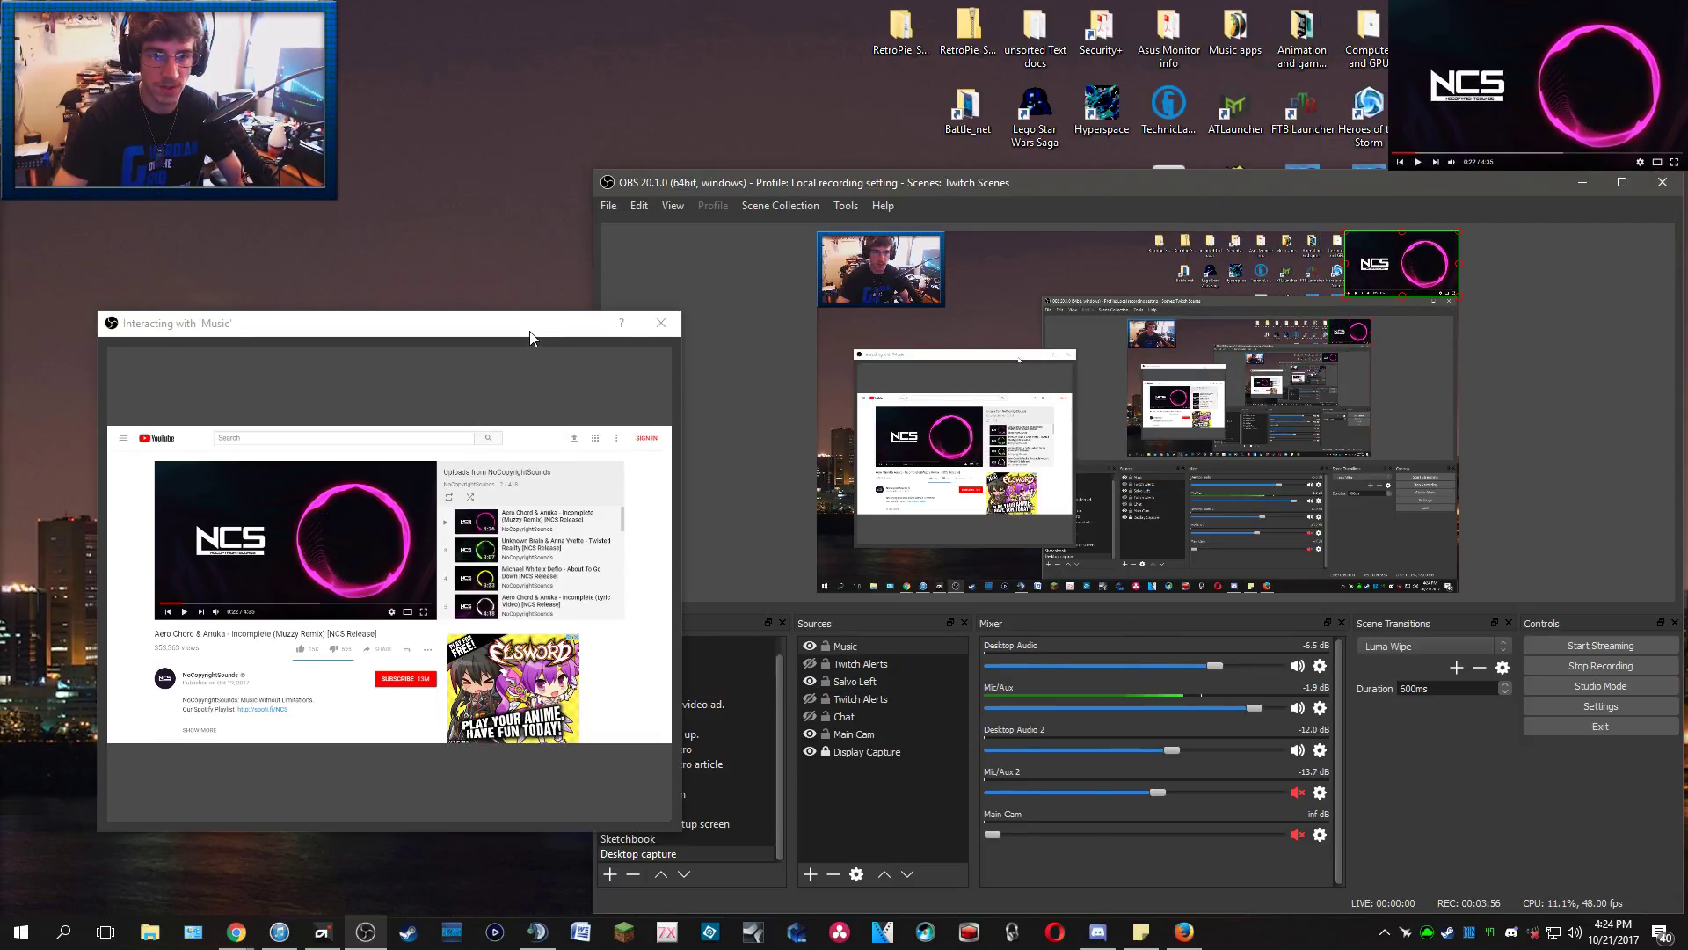
Step: Close the Music source's interaction window
drag(530, 336, 418, 276)
click(662, 645)
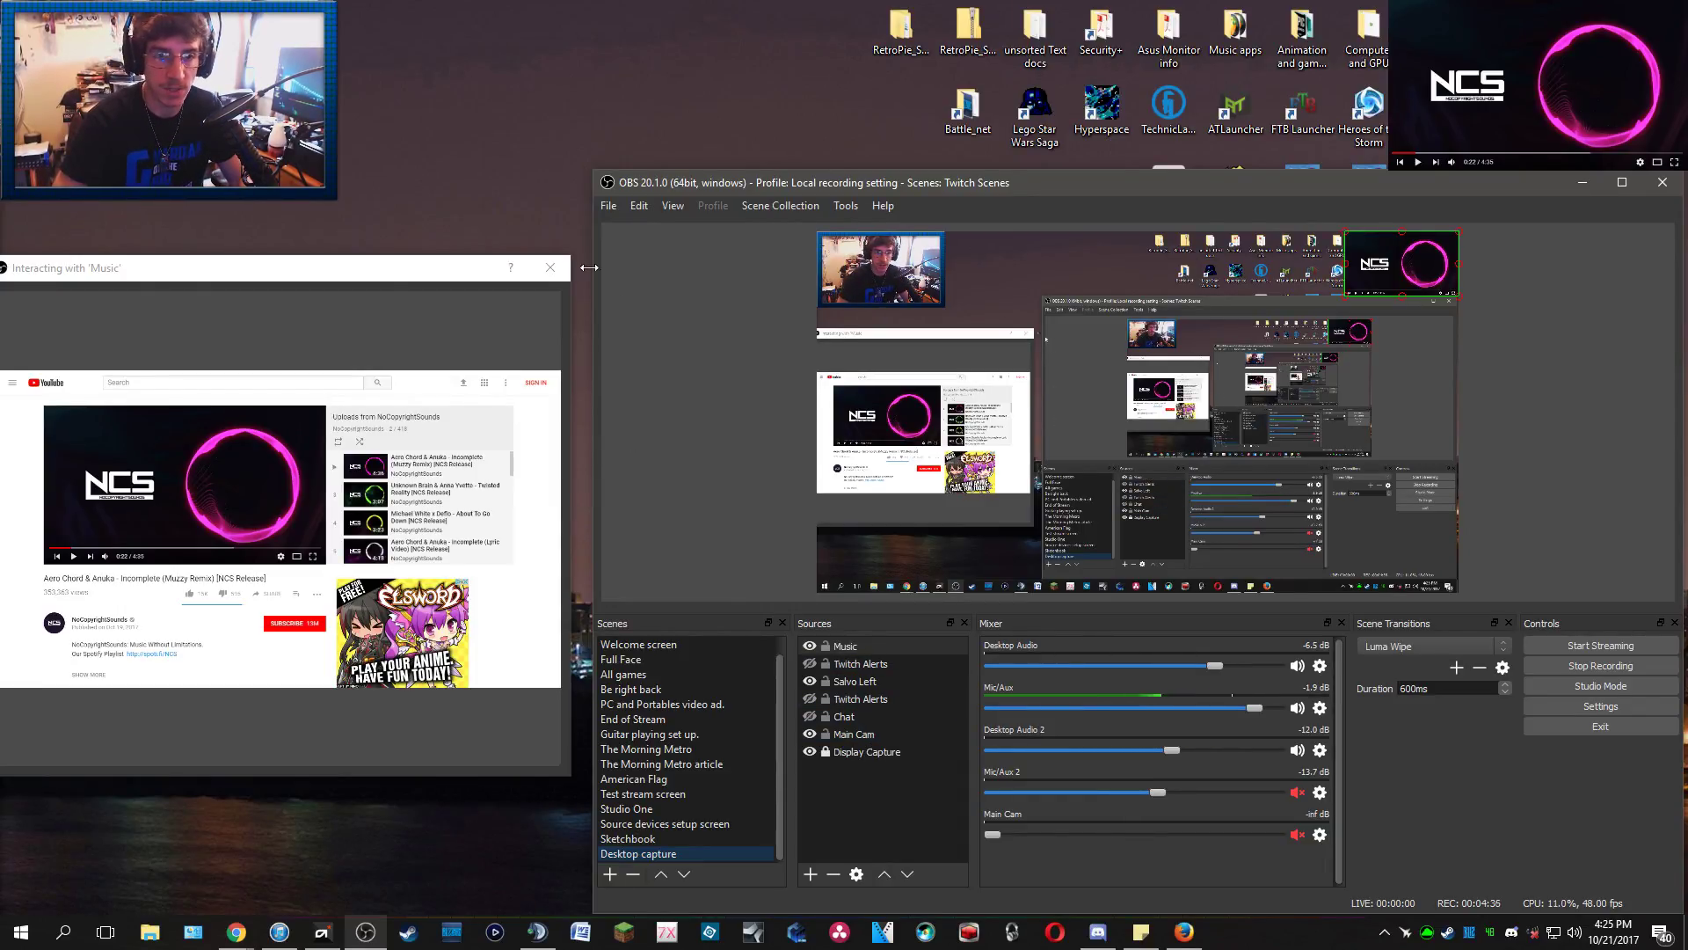
click(550, 267)
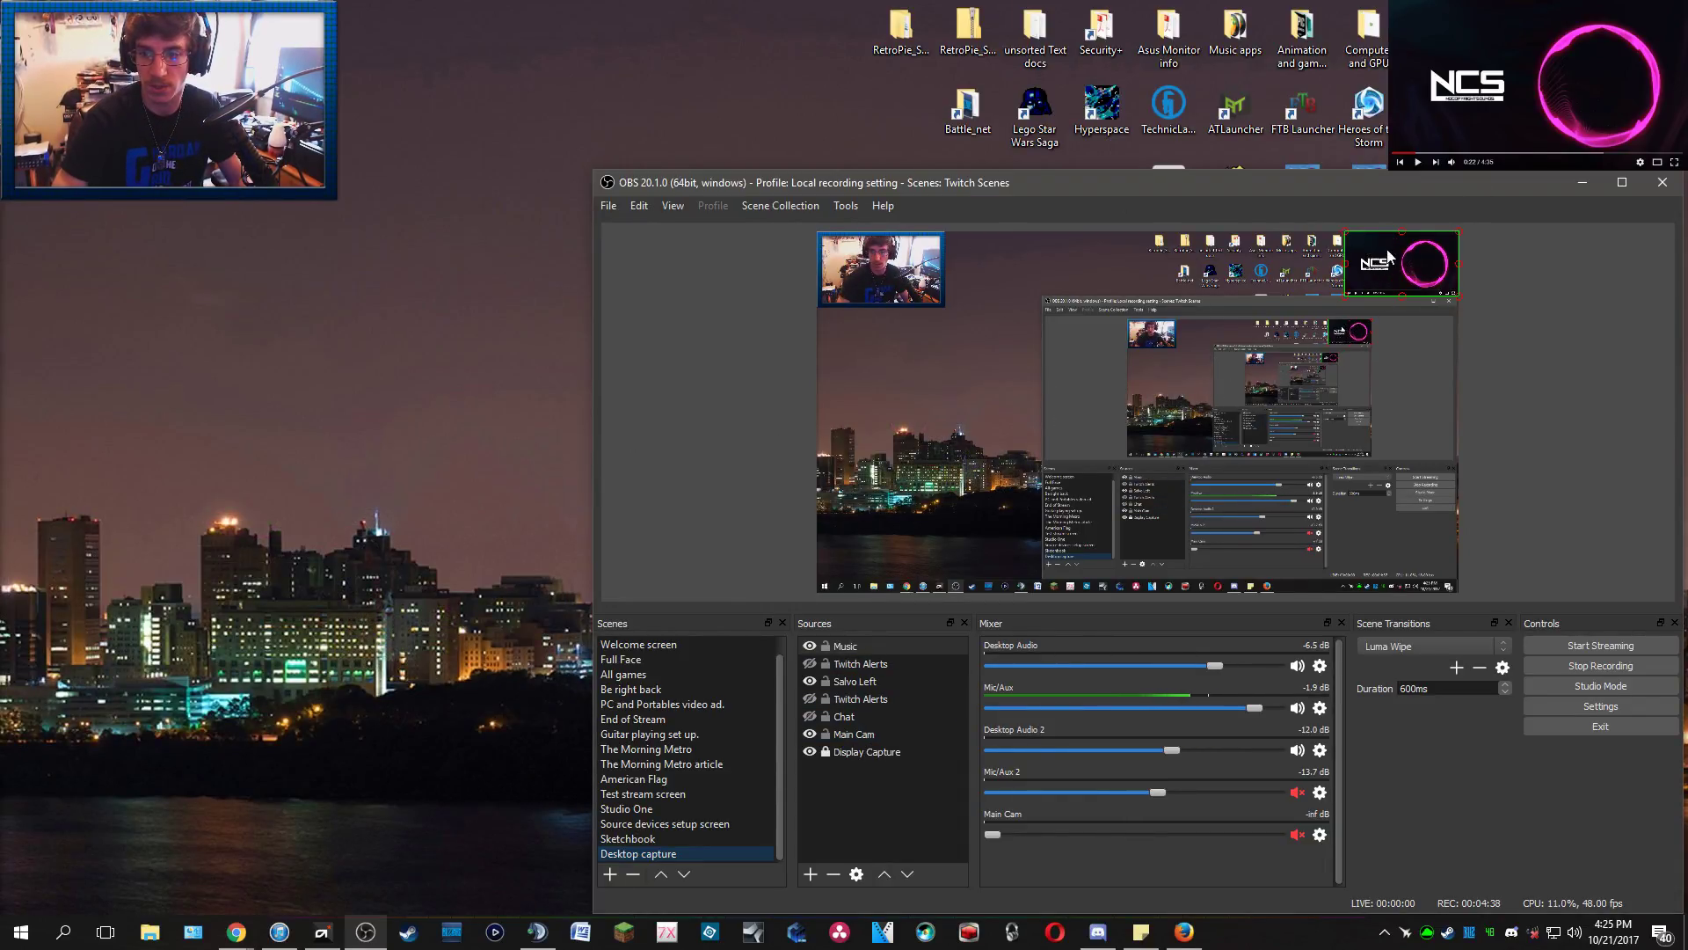
Step: Reopen the Music source's interaction window and place it on the desktop beside the main OBS window
right_click(832, 647)
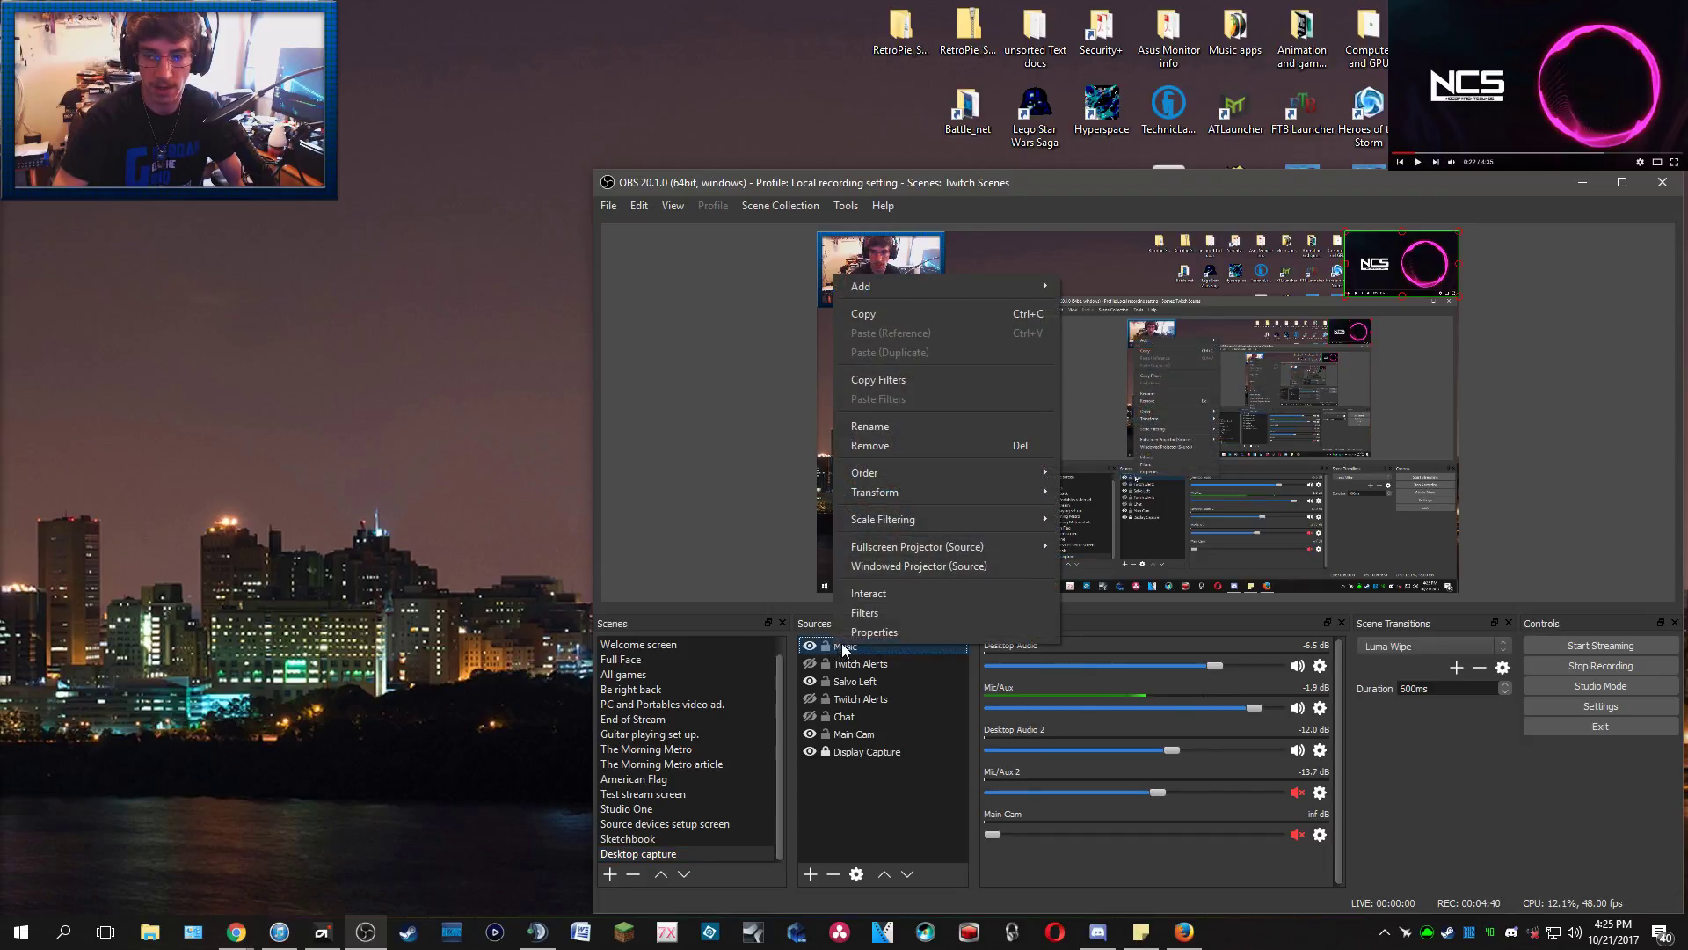
click(879, 596)
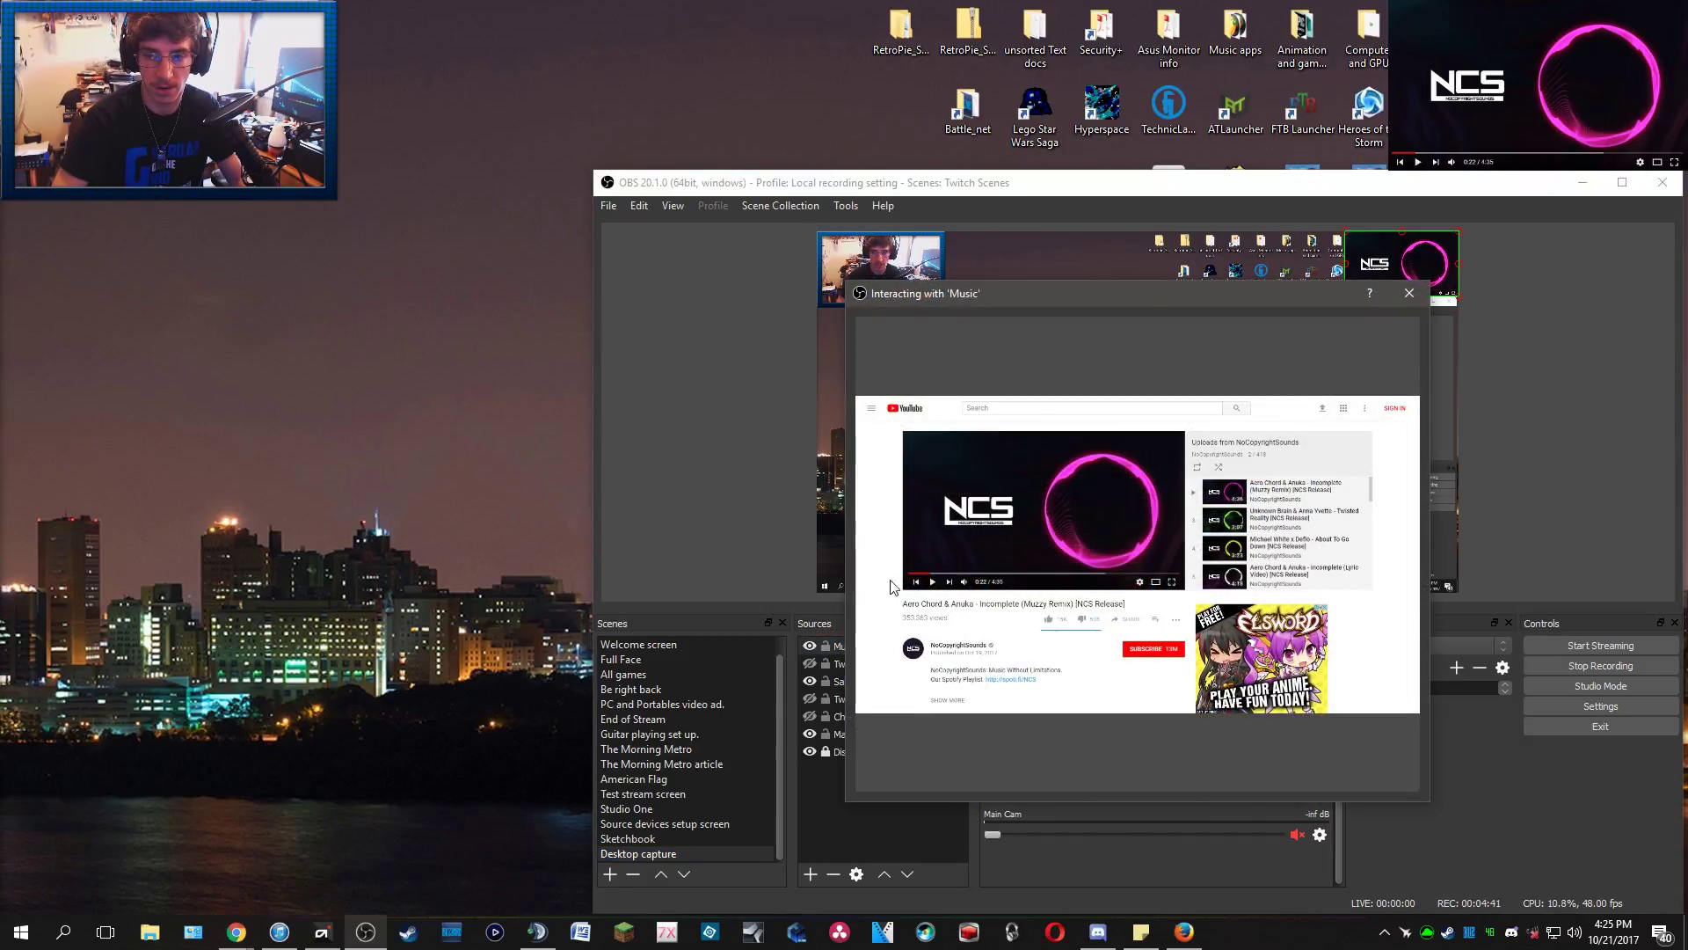
drag(1152, 291, 403, 250)
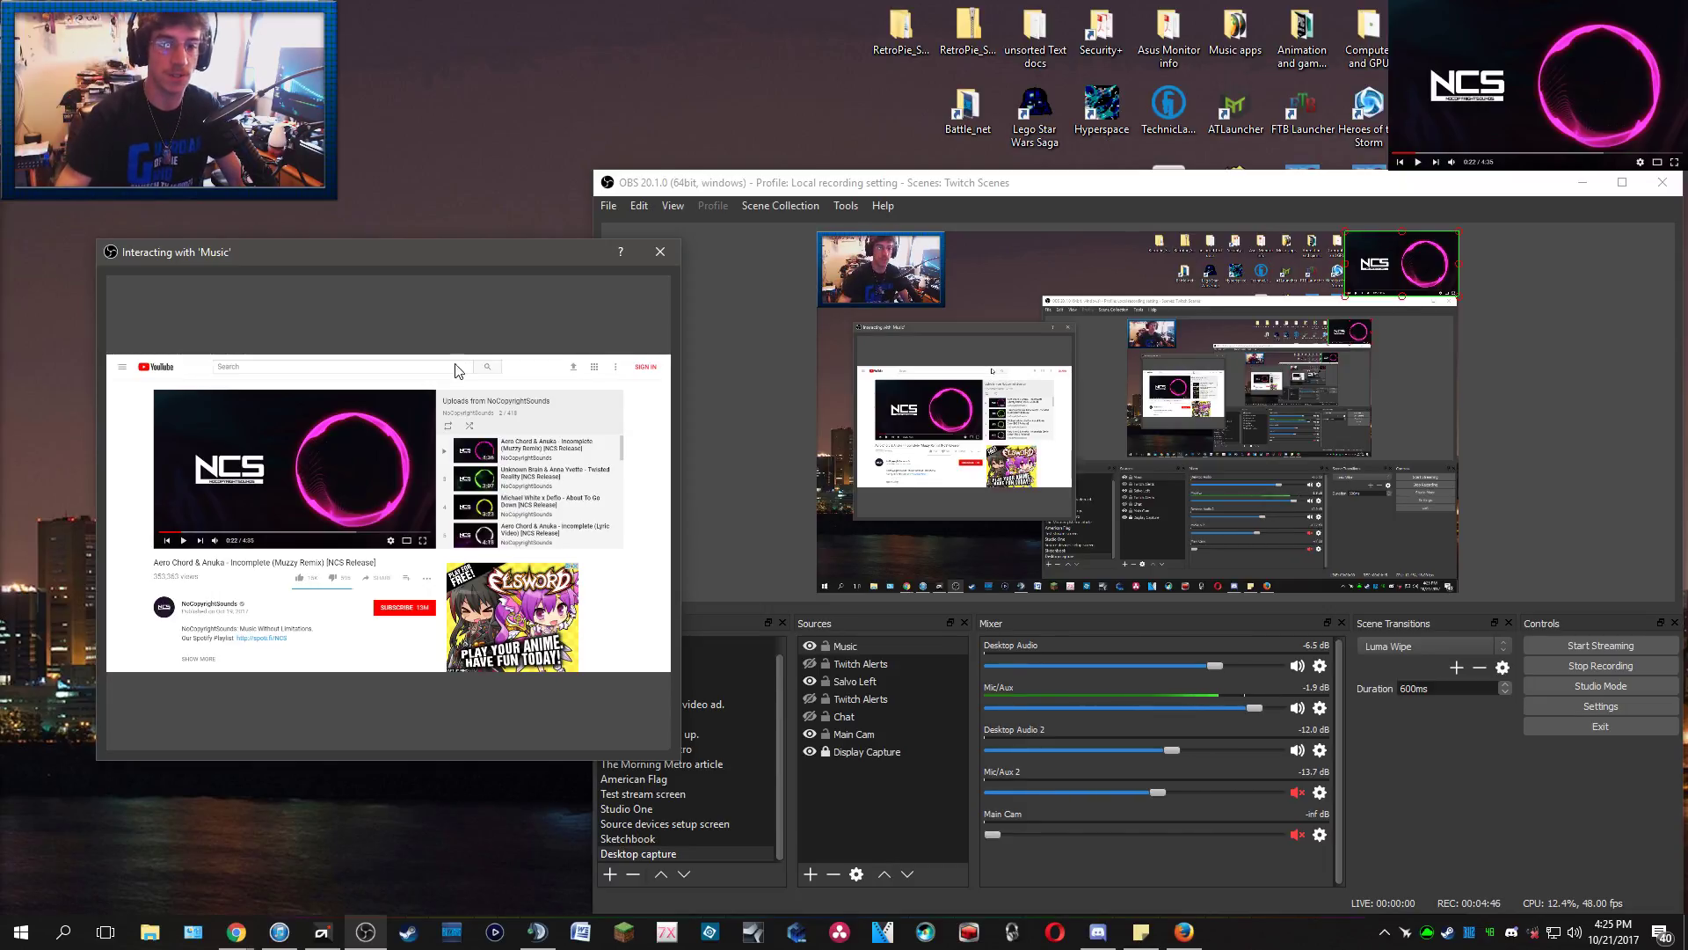
drag(477, 252, 409, 56)
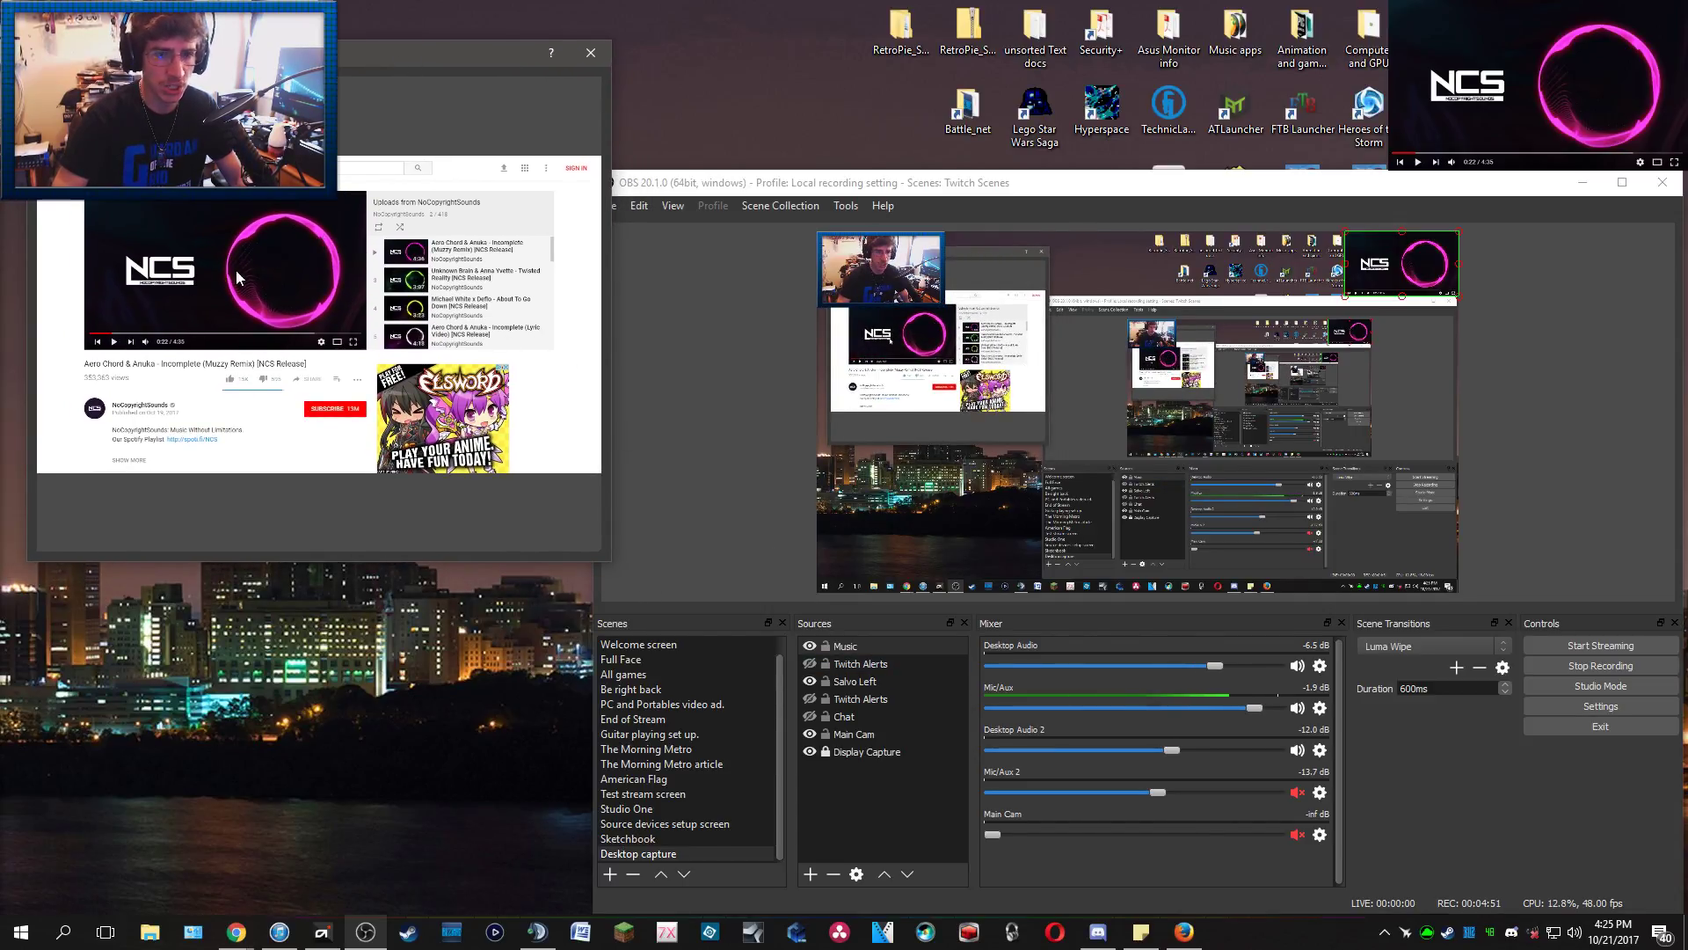
key(alt+F4)
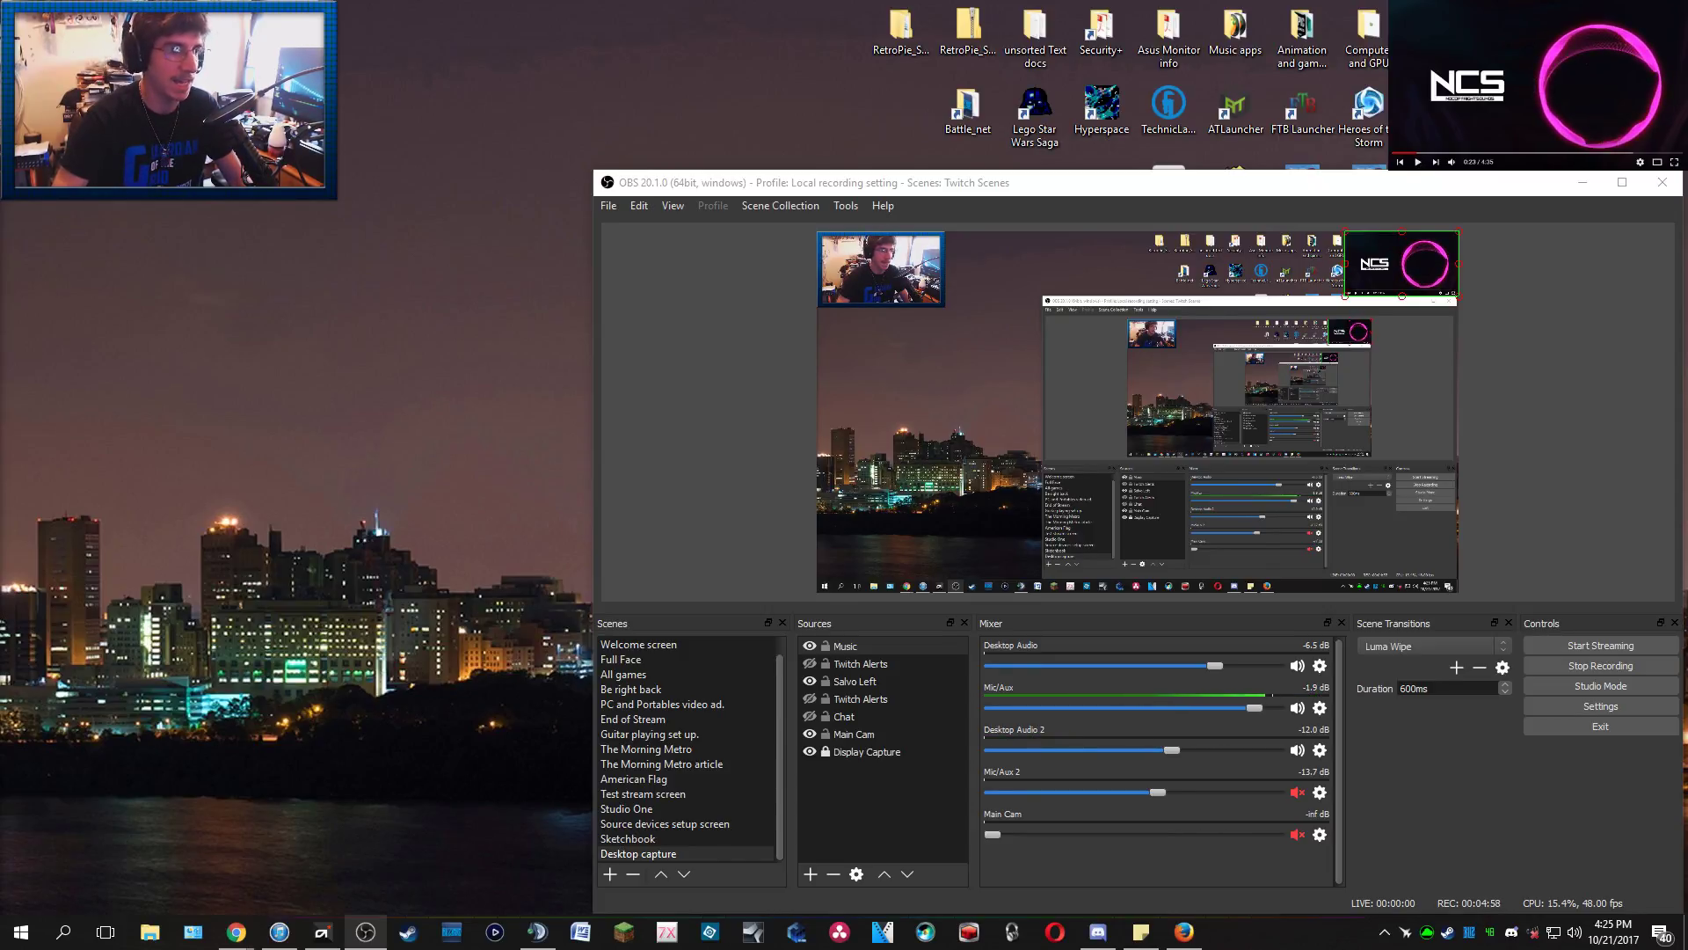
drag(0, 230, 419, 266)
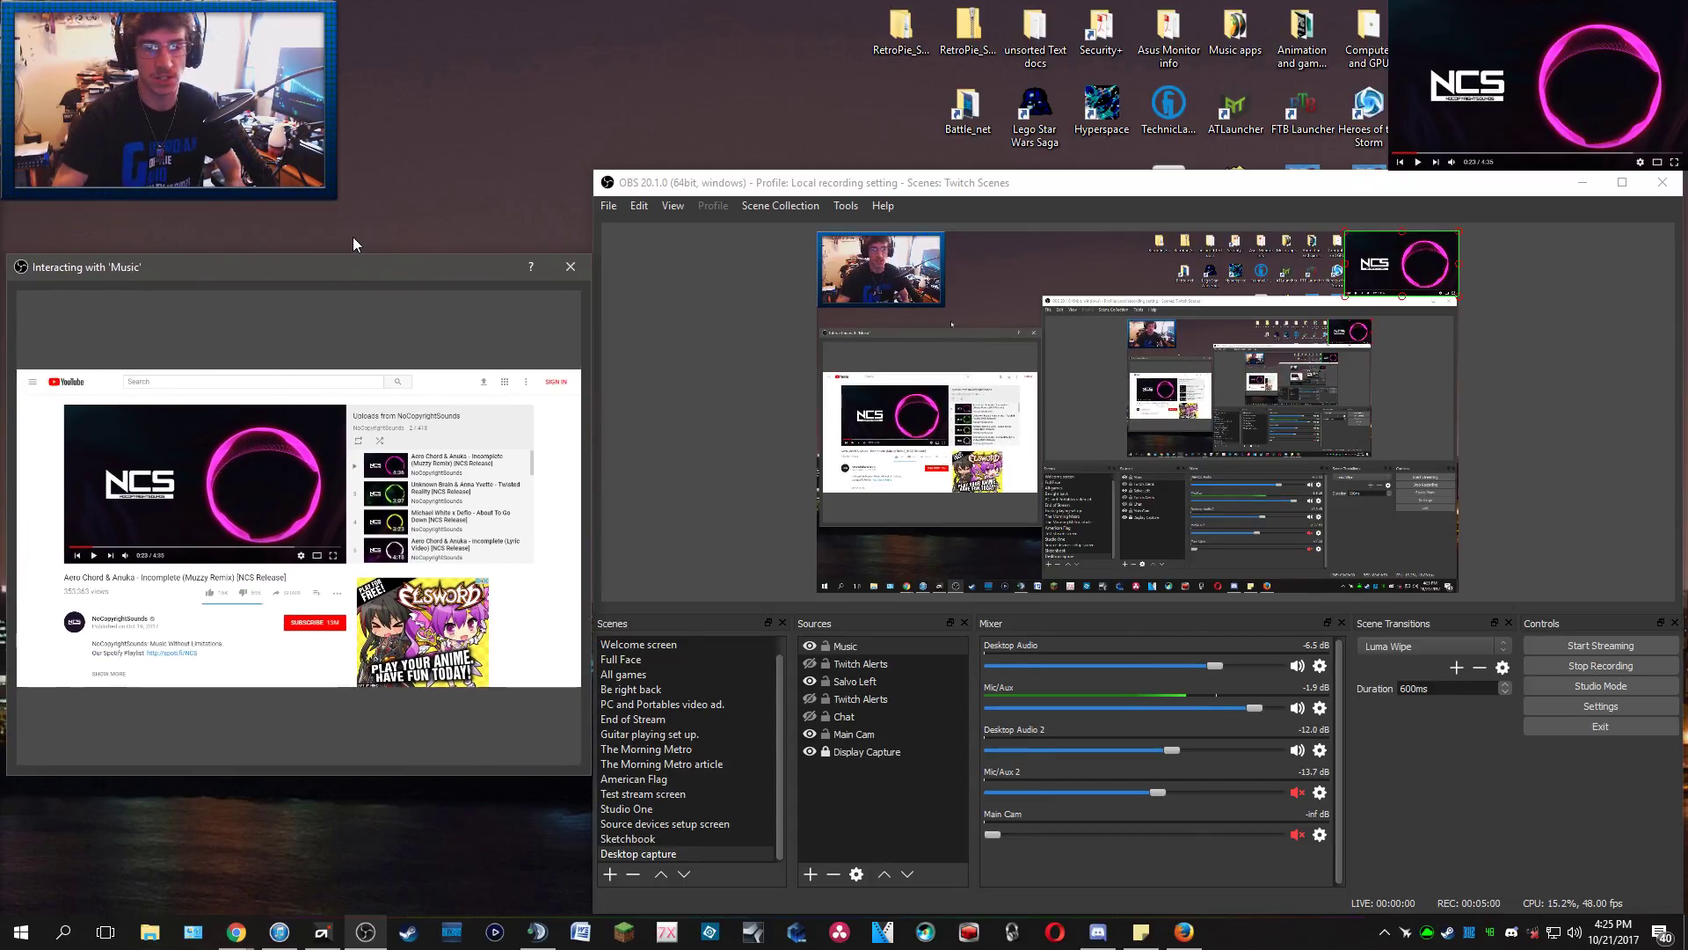